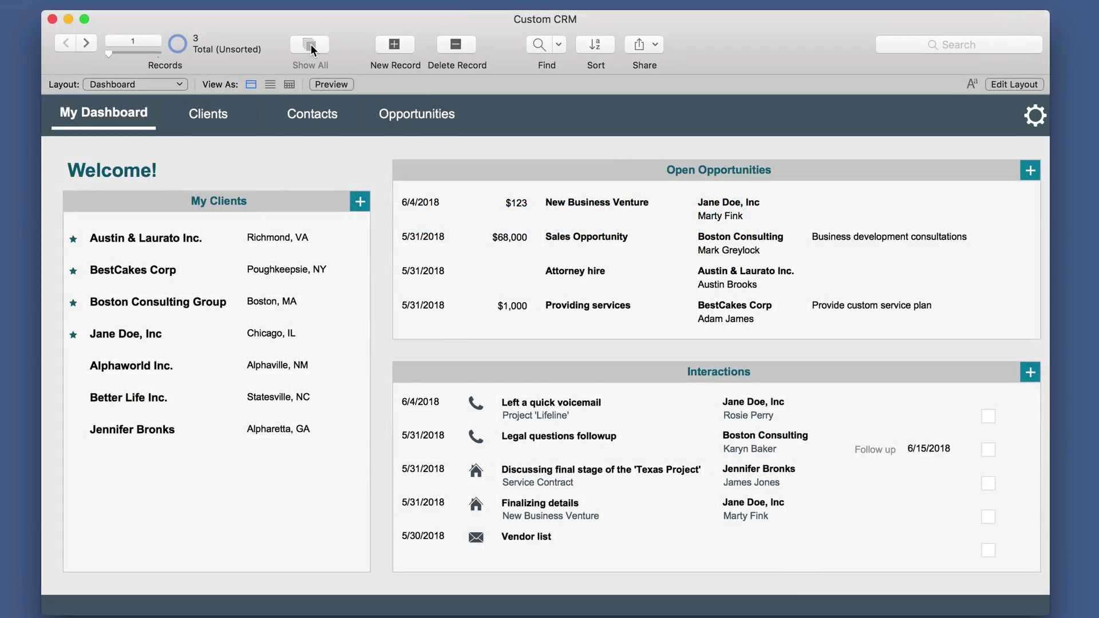
Step: Look over the Clients, Contacts and Opportunities layouts, then delete all 7 client records
click(216, 118)
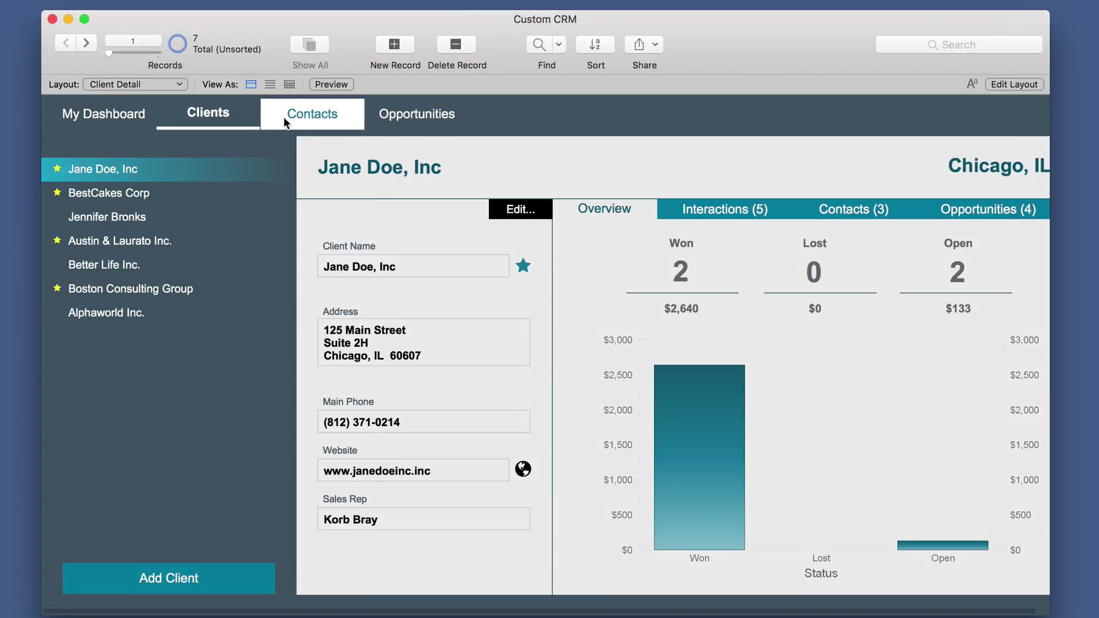
click(341, 115)
click(404, 115)
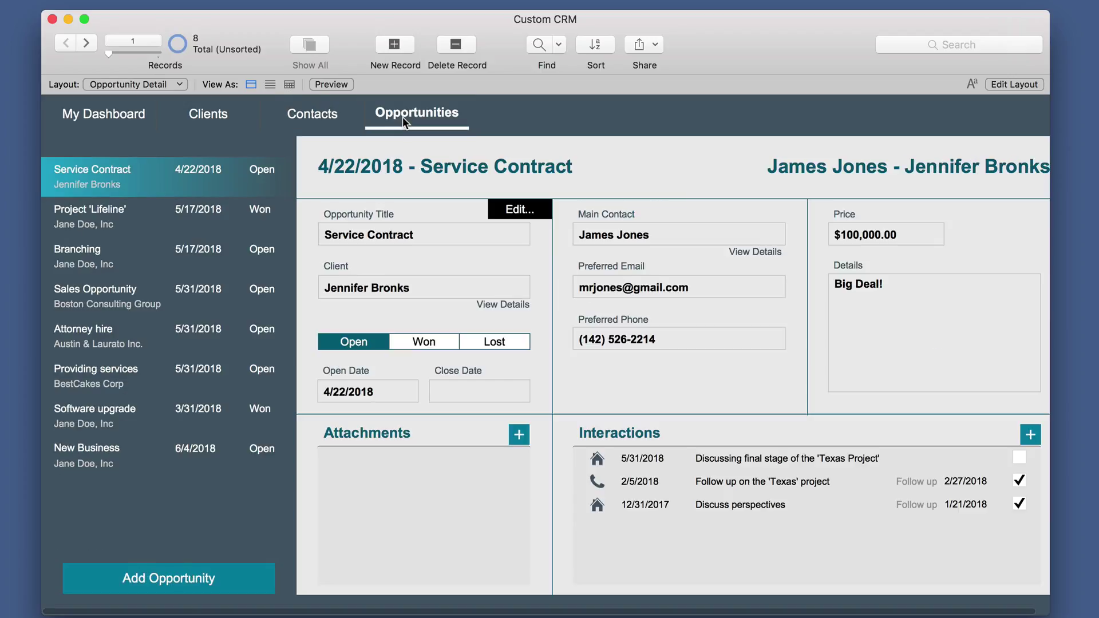
click(203, 115)
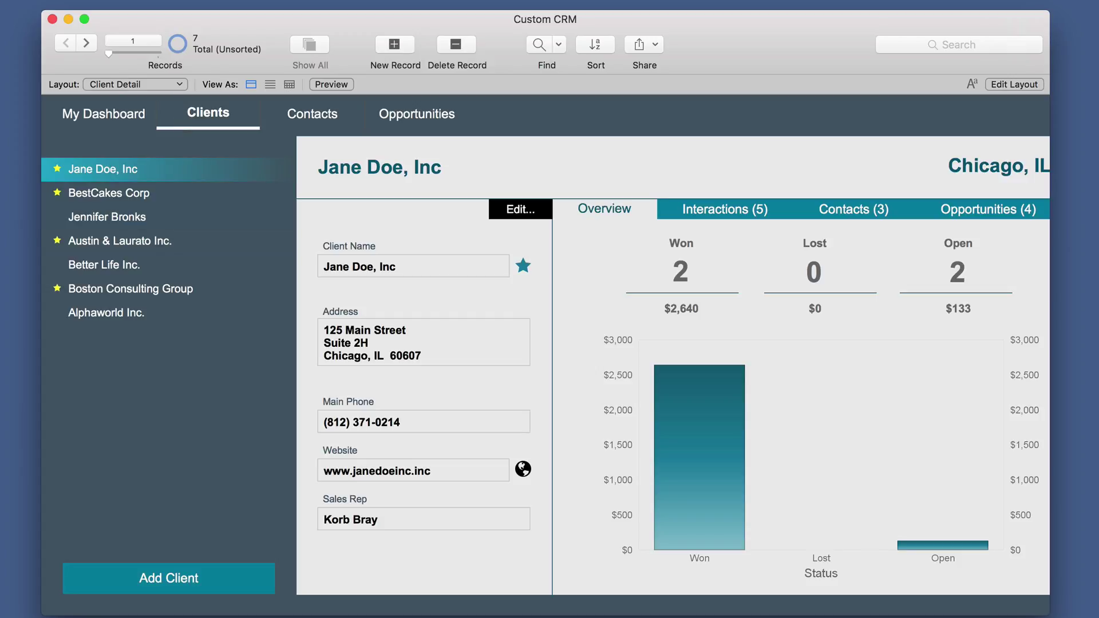
click(52, 2)
click(6, 137)
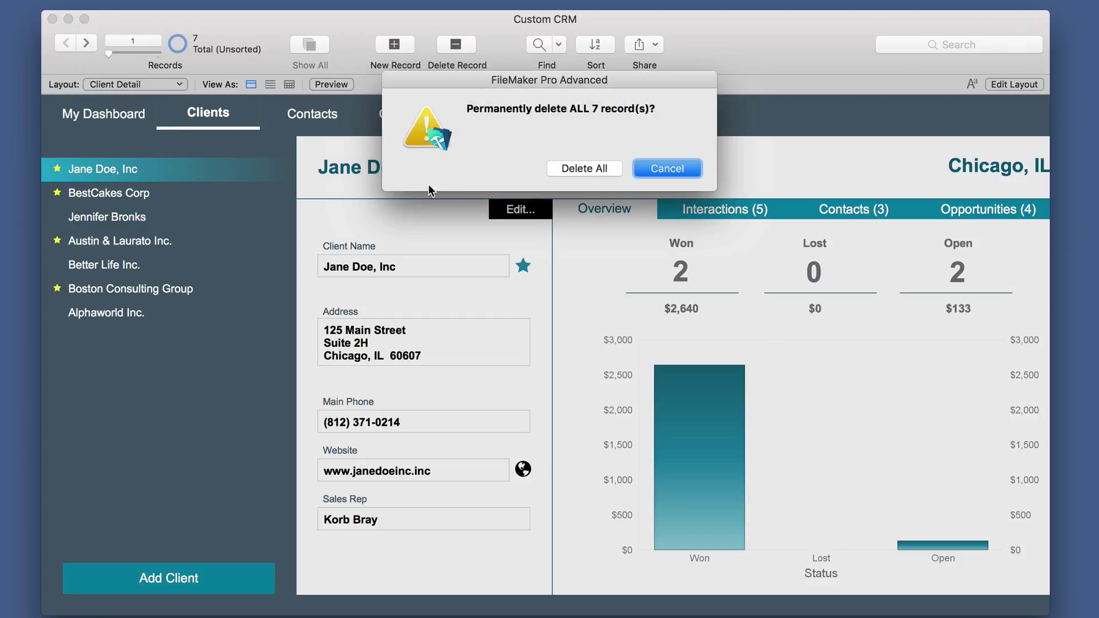
click(556, 169)
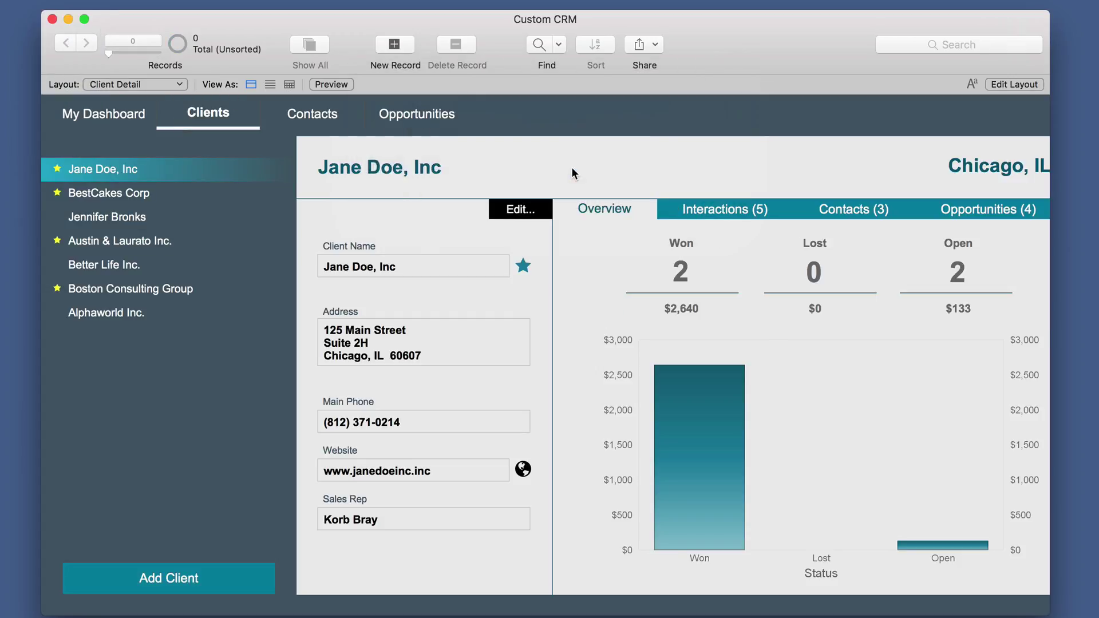
Step: Inspect the Client–Client_Contacts relationship in Manage Database without changes, then return to the dashboard
click(307, 111)
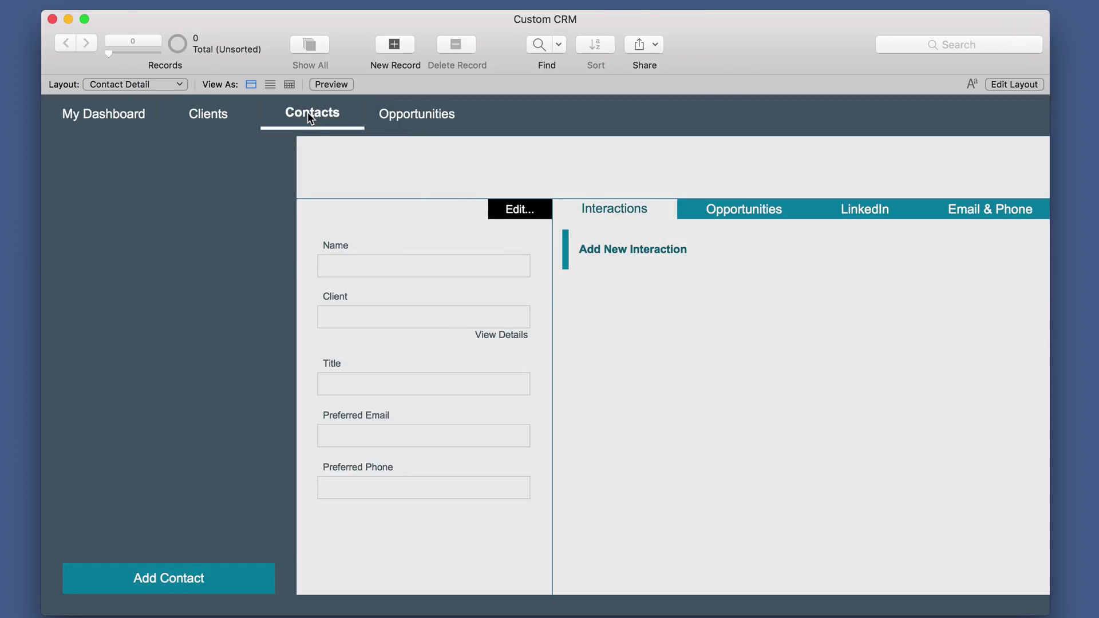
key(super+shift+d)
click(628, 52)
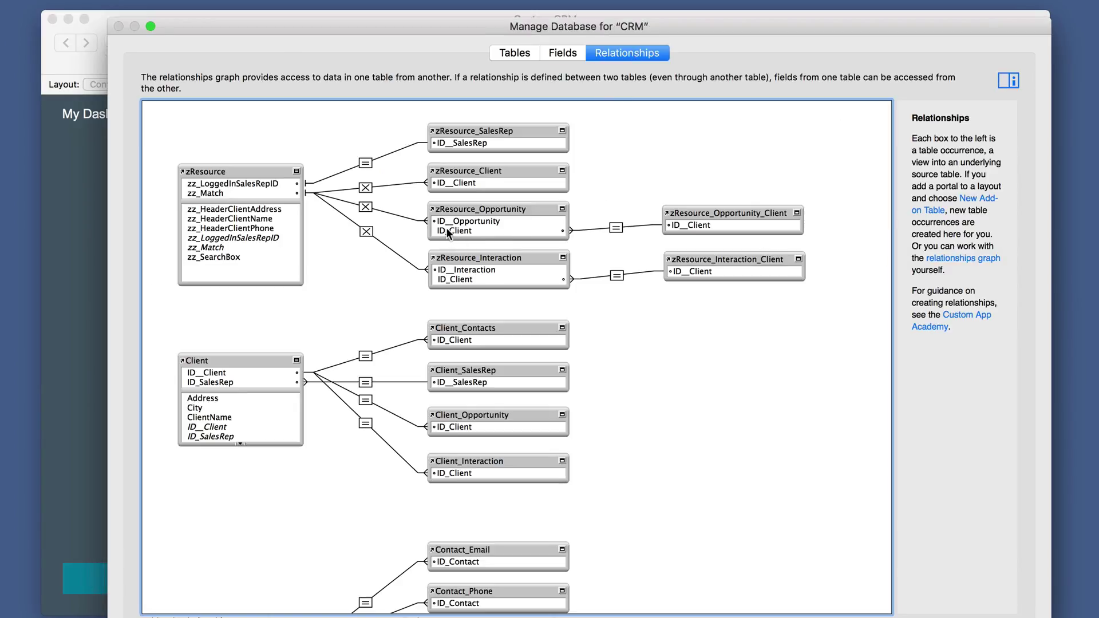
click(366, 356)
double_click(365, 356)
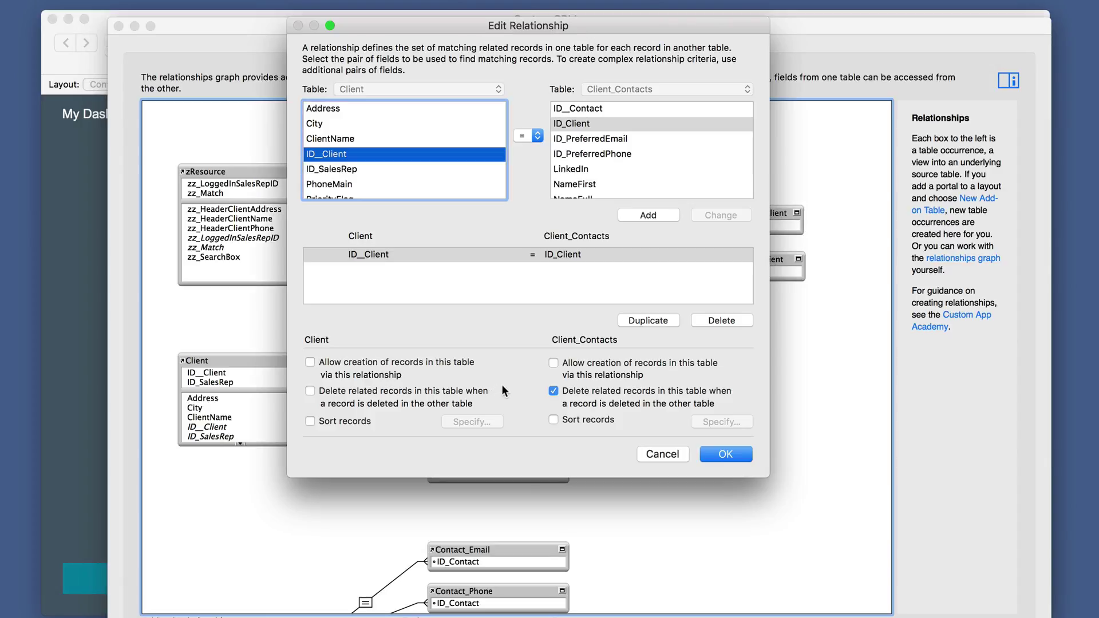
click(657, 453)
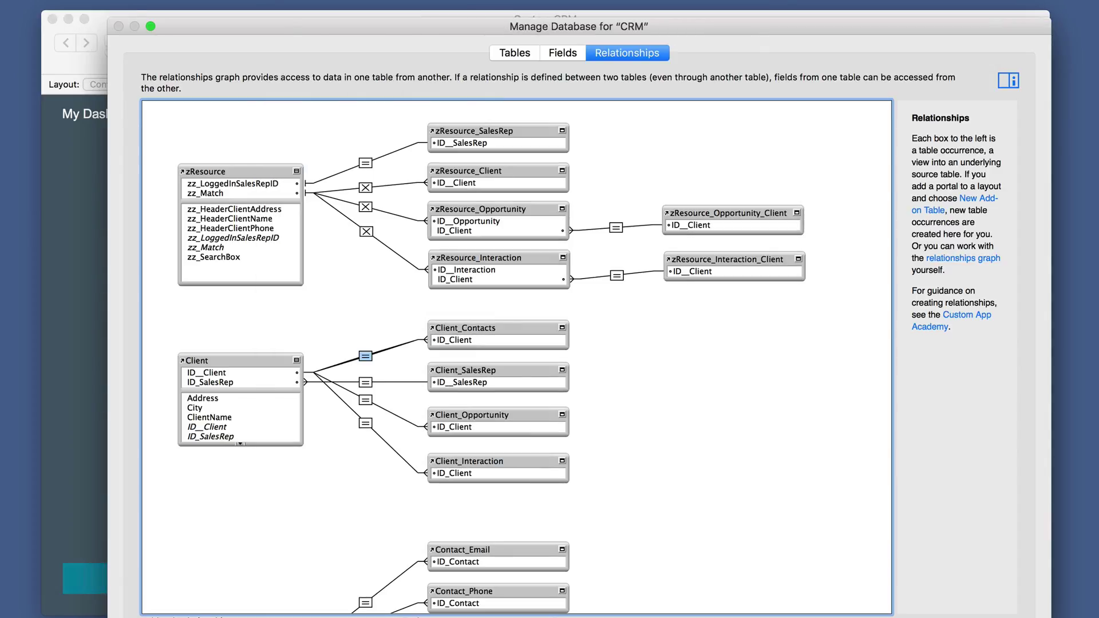
key(Return)
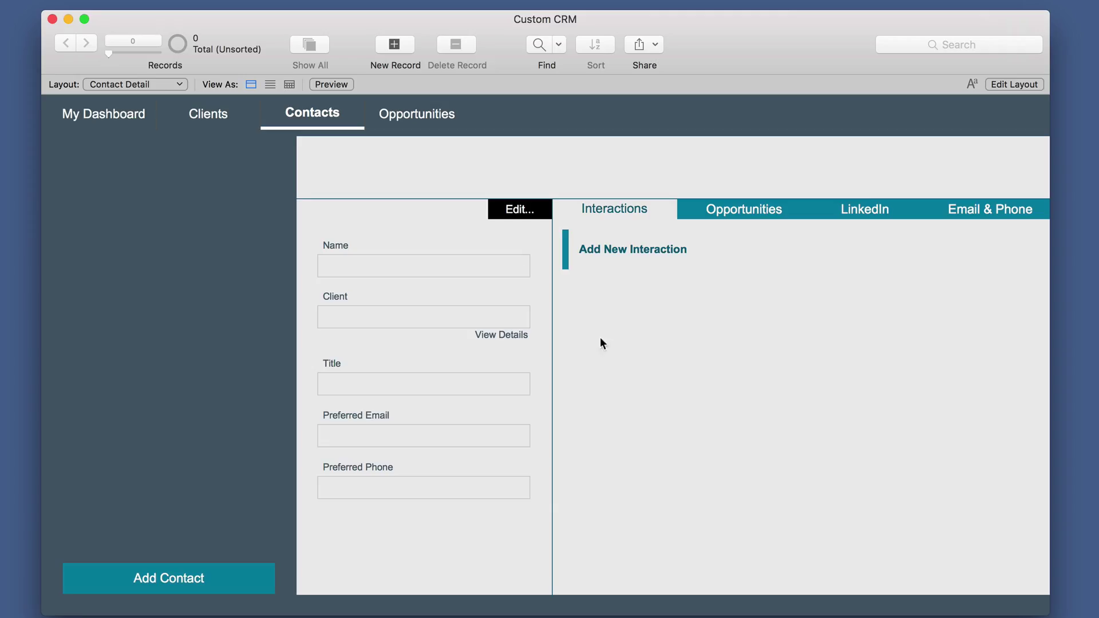
click(132, 115)
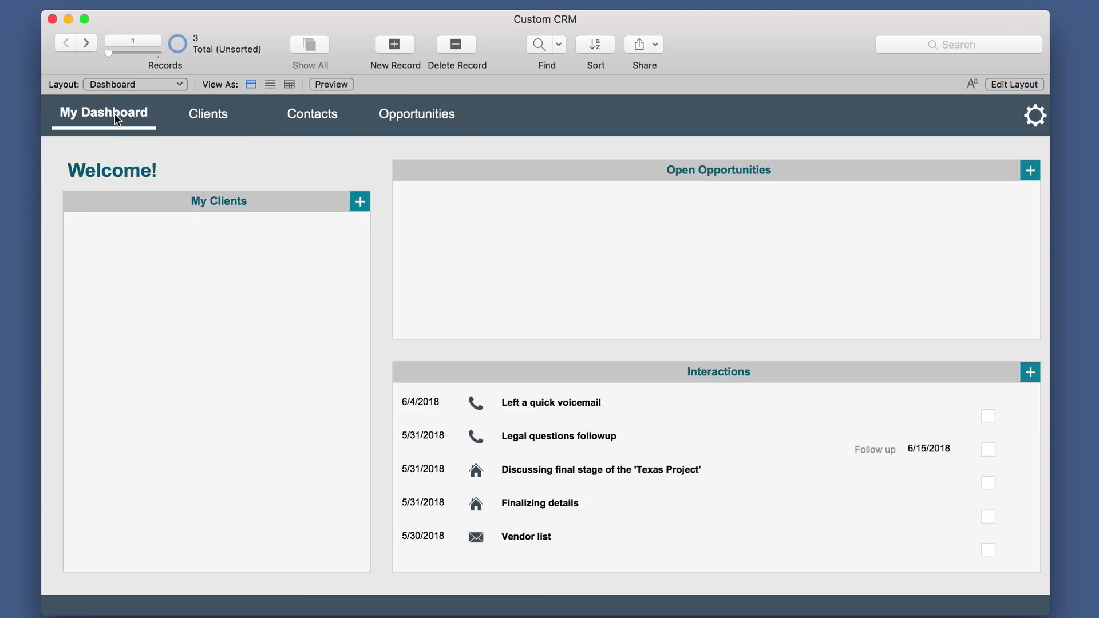
Step: Copy the Folders_Contacts table definition from PCGM_Demo 3's Manage Database
click(550, 400)
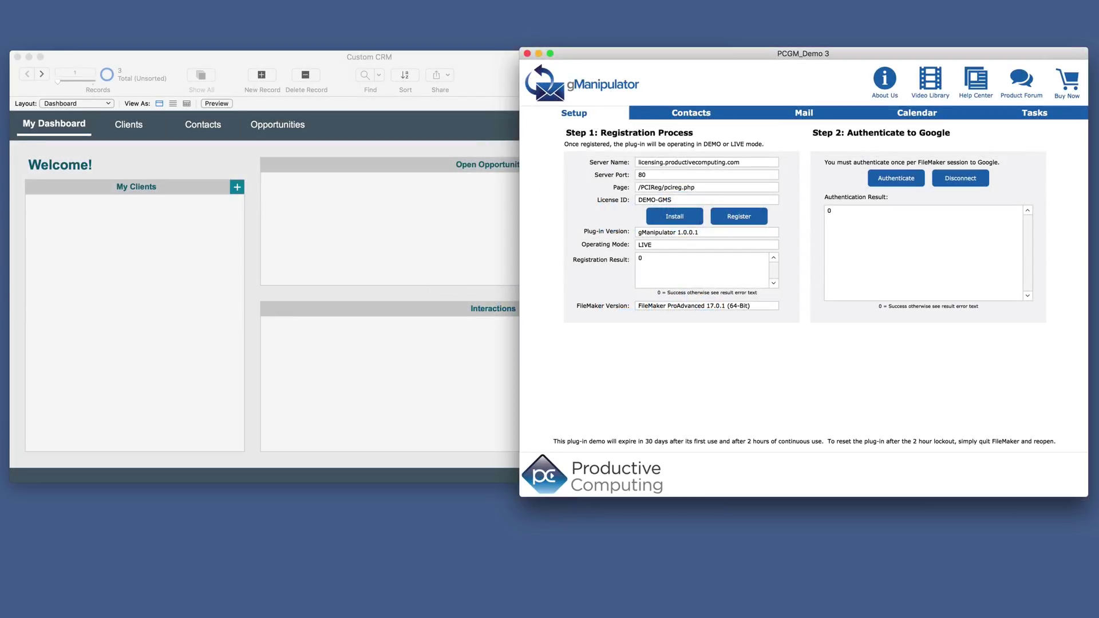
key(super+shift+d)
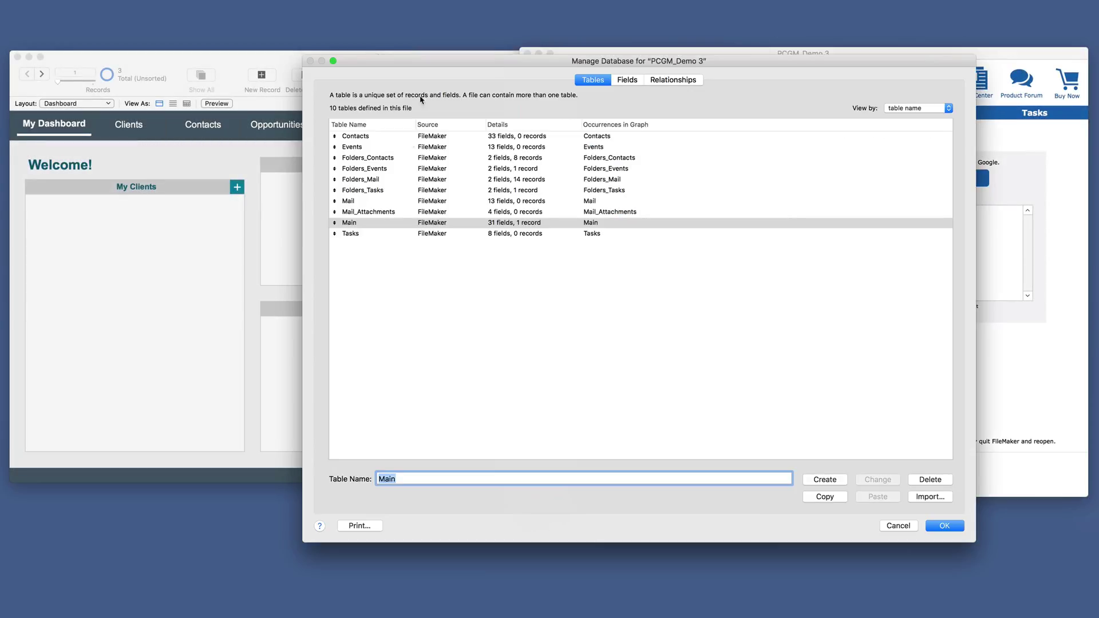
click(367, 160)
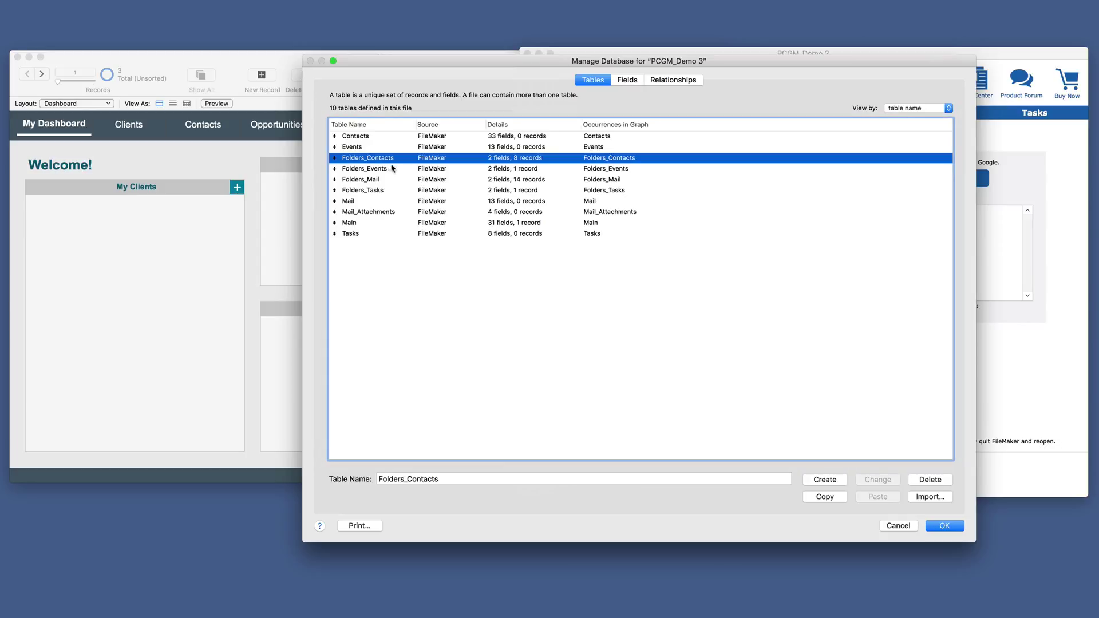
click(817, 497)
click(896, 525)
Step: Paste the Folders_Contacts table into the Custom CRM database and save it
click(441, 64)
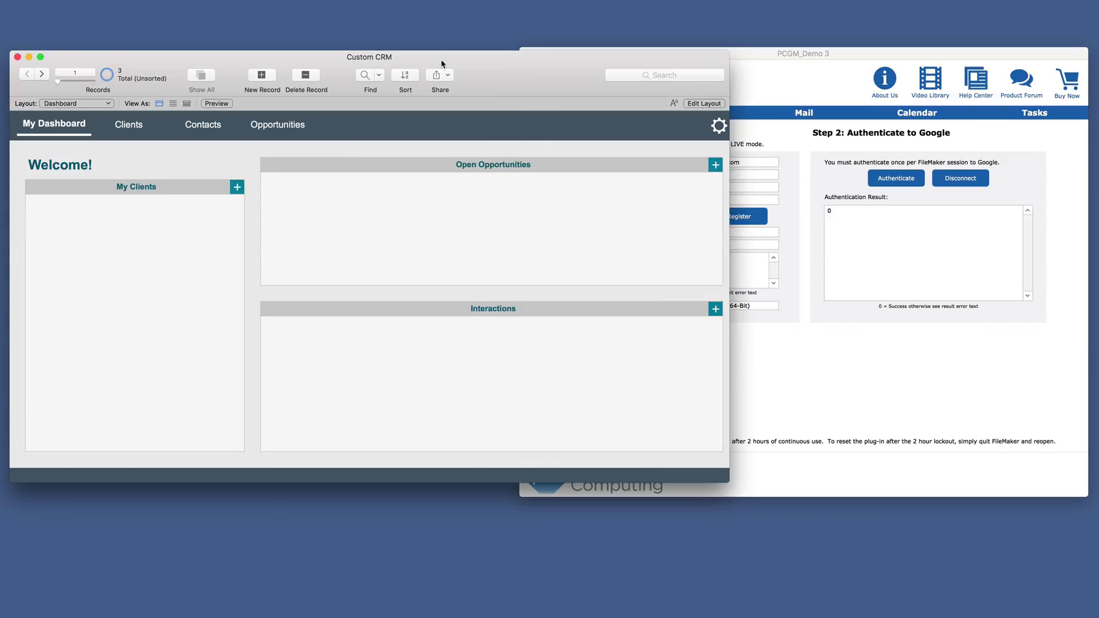
key(super+shift+d)
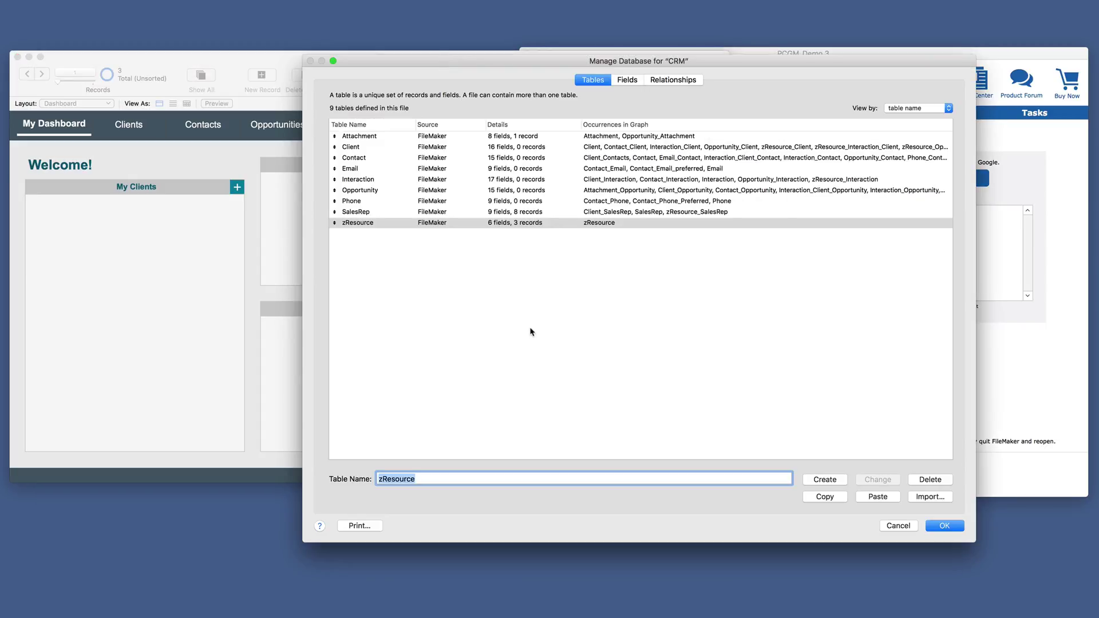
click(872, 500)
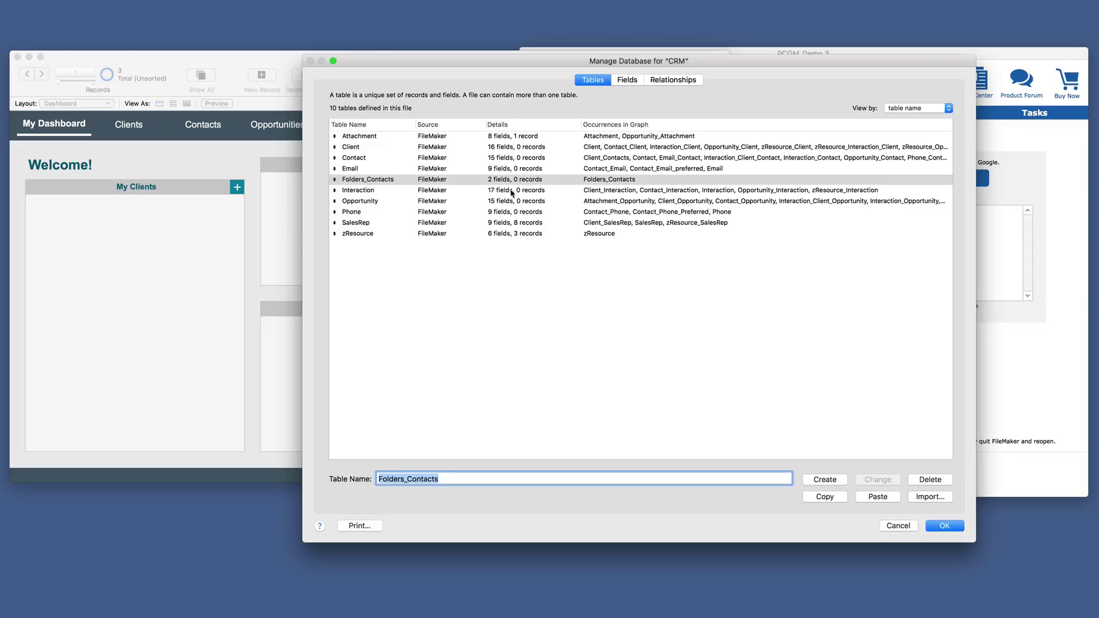
click(943, 526)
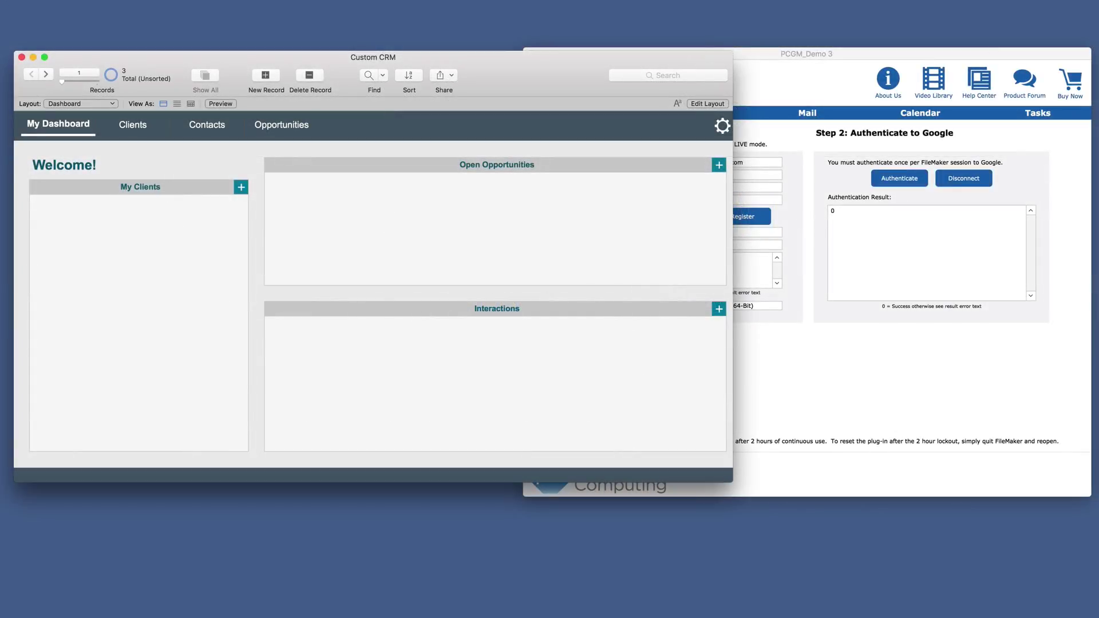
Step: Add ID_GoogleID and ID_ContactFolder fields to the Client table
key(super+shift+d)
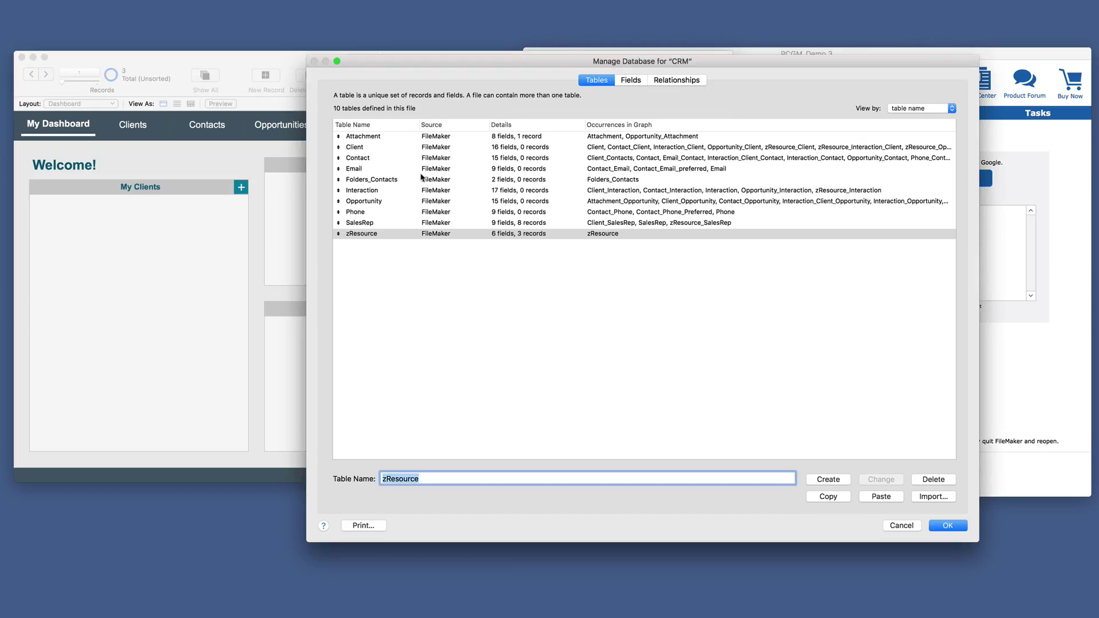
double_click(366, 147)
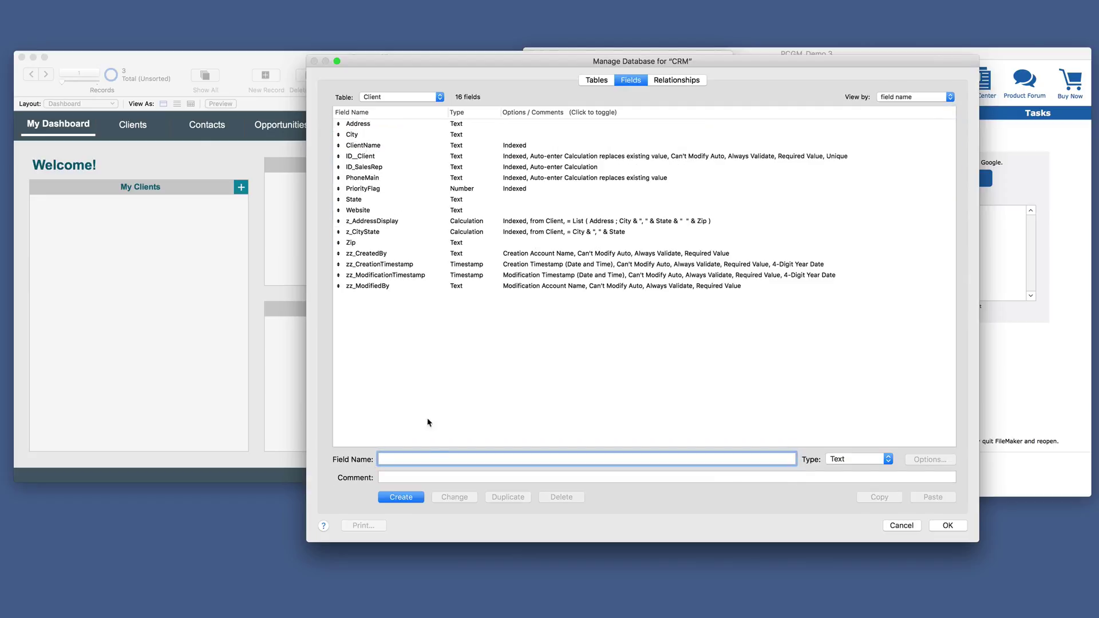
text(ID_GoogleID)
key(Return)
text(ID_ContactFolder)
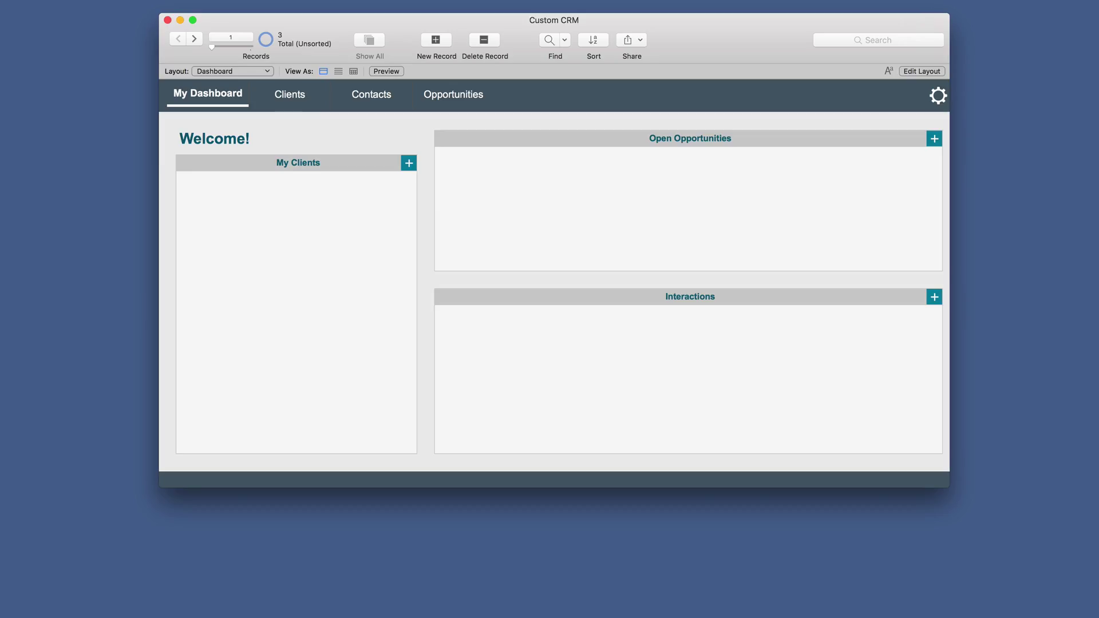
Step: Duplicate the Add Client button in Layout mode on the Clients layout
click(289, 94)
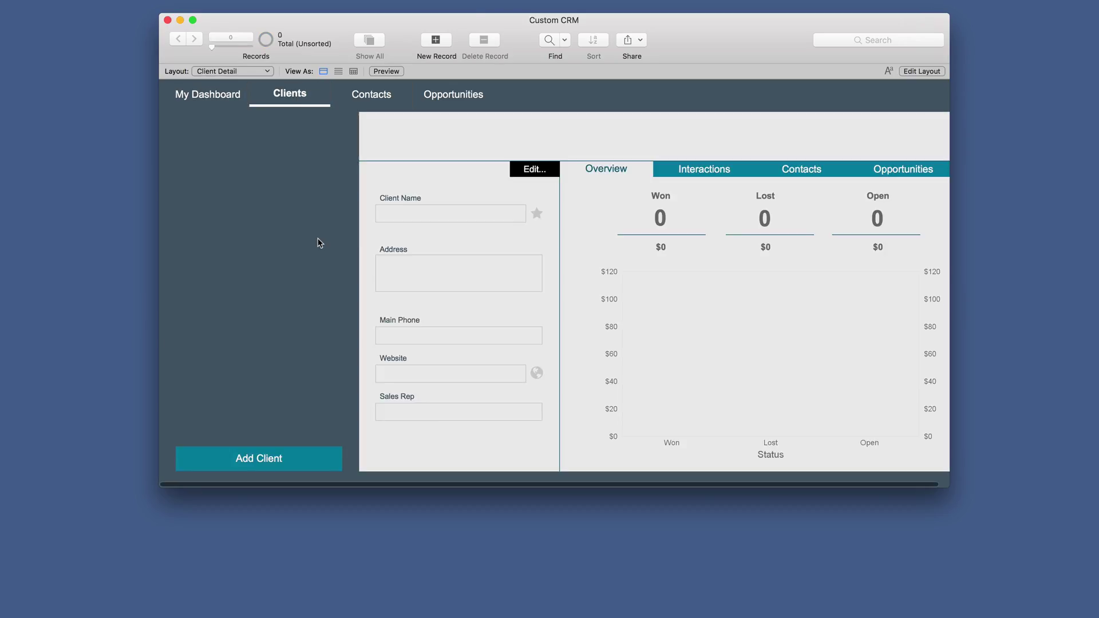
key(super+l)
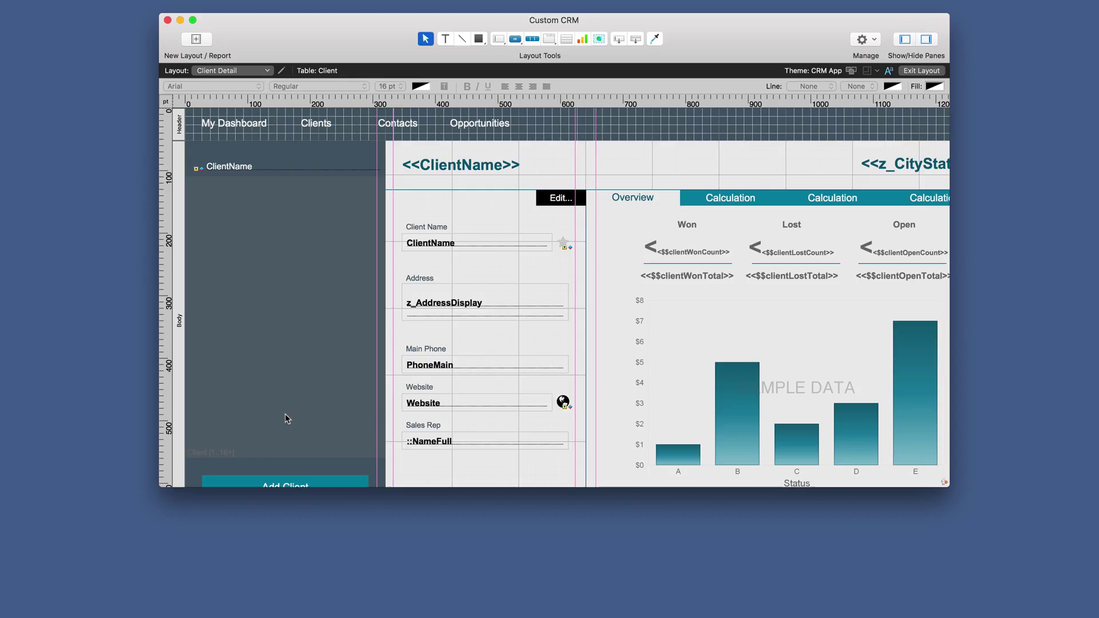
drag(412, 485, 411, 515)
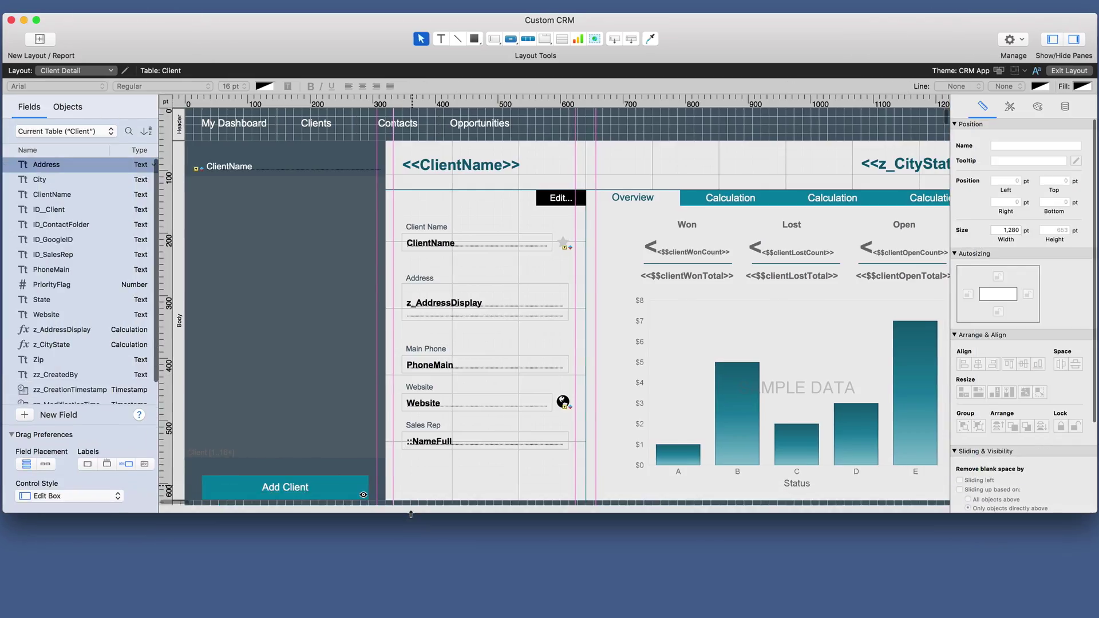
click(348, 487)
mouse_move(351, 486)
mouse_down()
mouse_move(268, 491)
mouse_move(346, 490)
mouse_up()
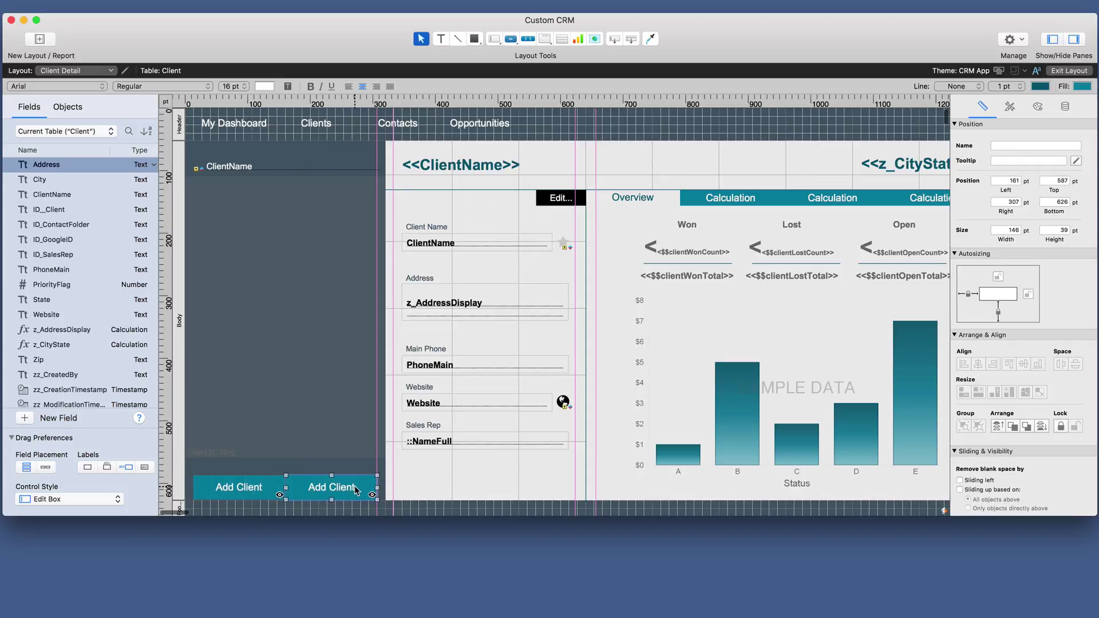
Step: Label the copy 'Get Google' with the Do Nothing action and reposition the buttons
double_click(346, 489)
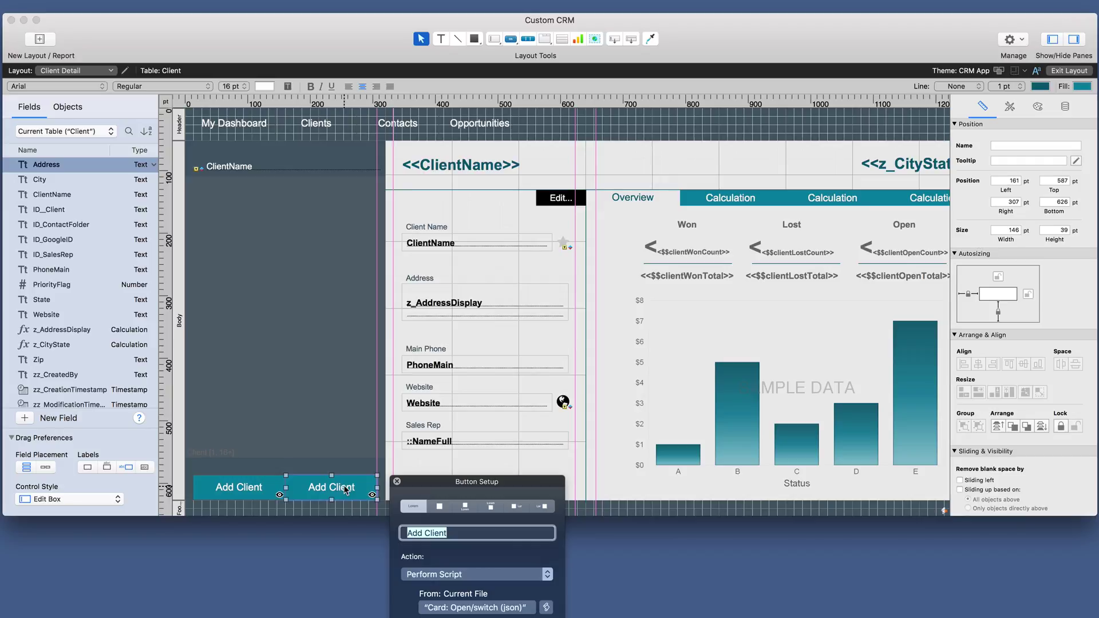
text(Get Google)
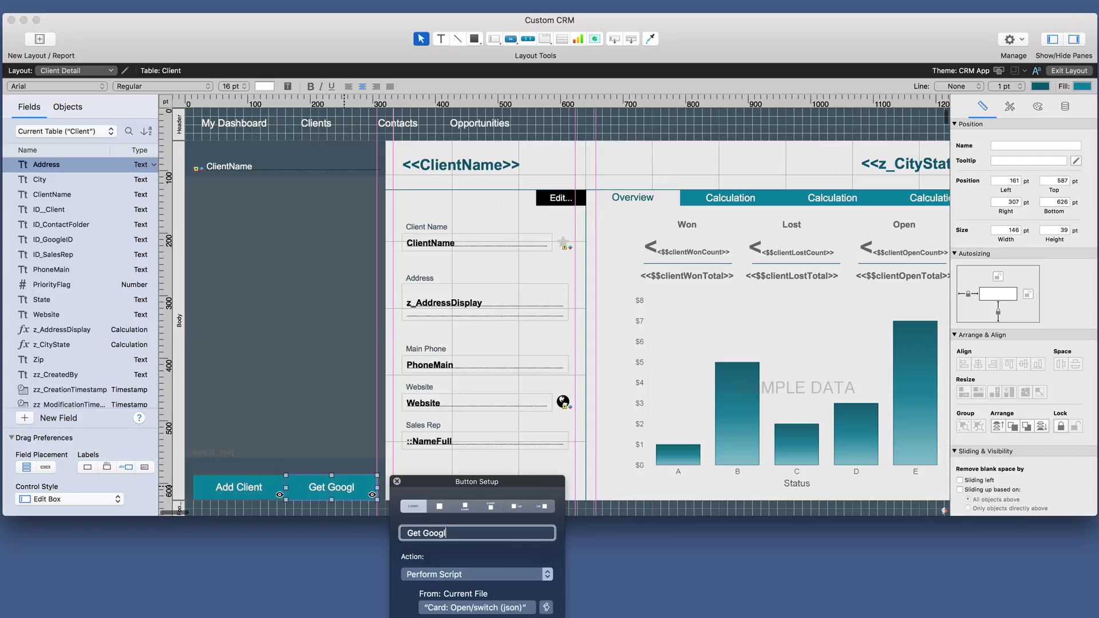
click(430, 575)
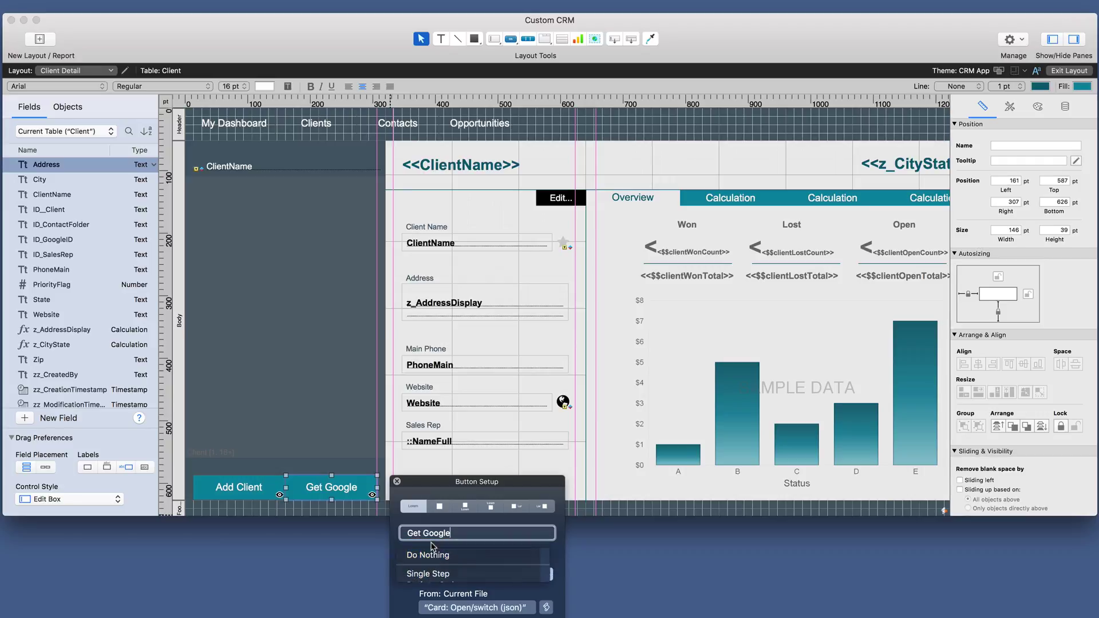
click(429, 545)
click(397, 481)
drag(269, 487, 261, 487)
drag(261, 487, 261, 487)
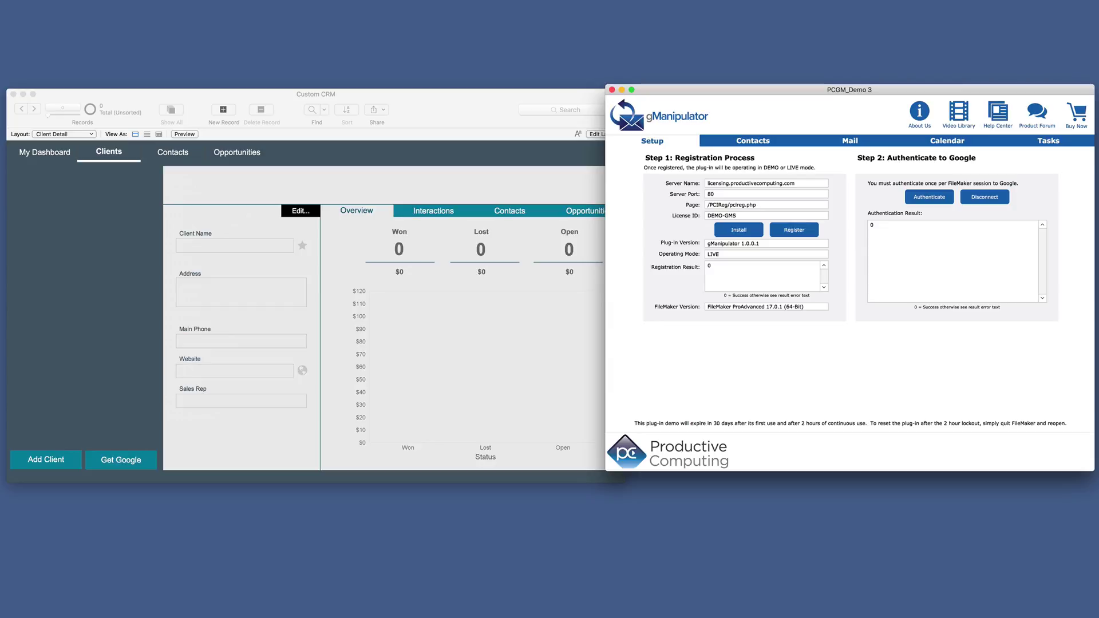
Step: Select Plug-in Checker, CNTCT__Get Contact Folders and CNTCT__Pull in PCGM_Demo 3's scripts, then switch to Custom CRM
key(super+shift+s)
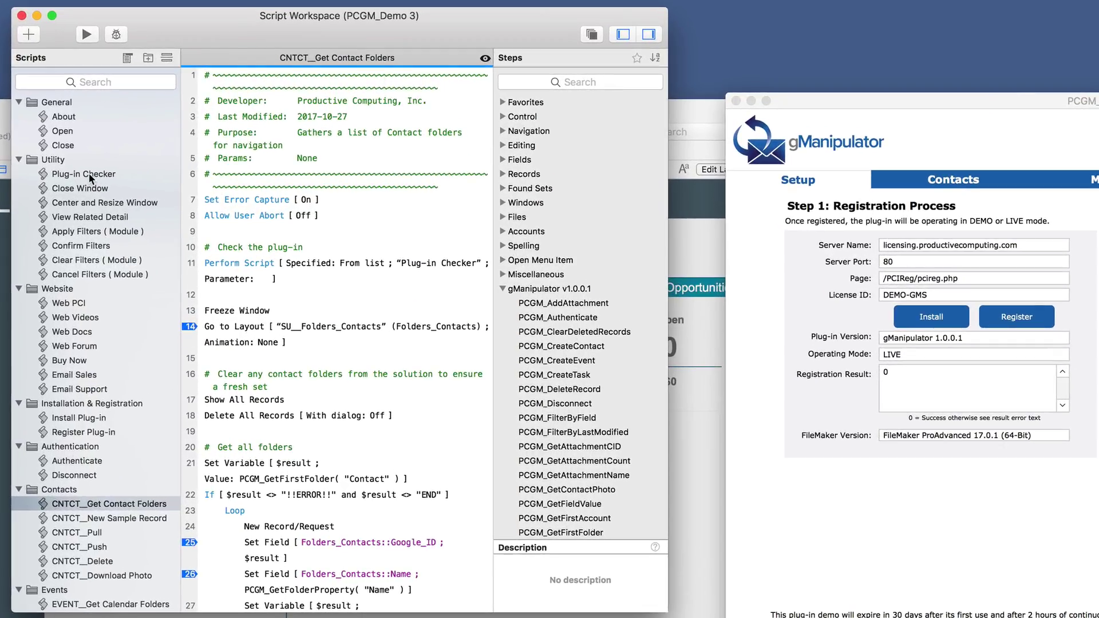
click(195, 138)
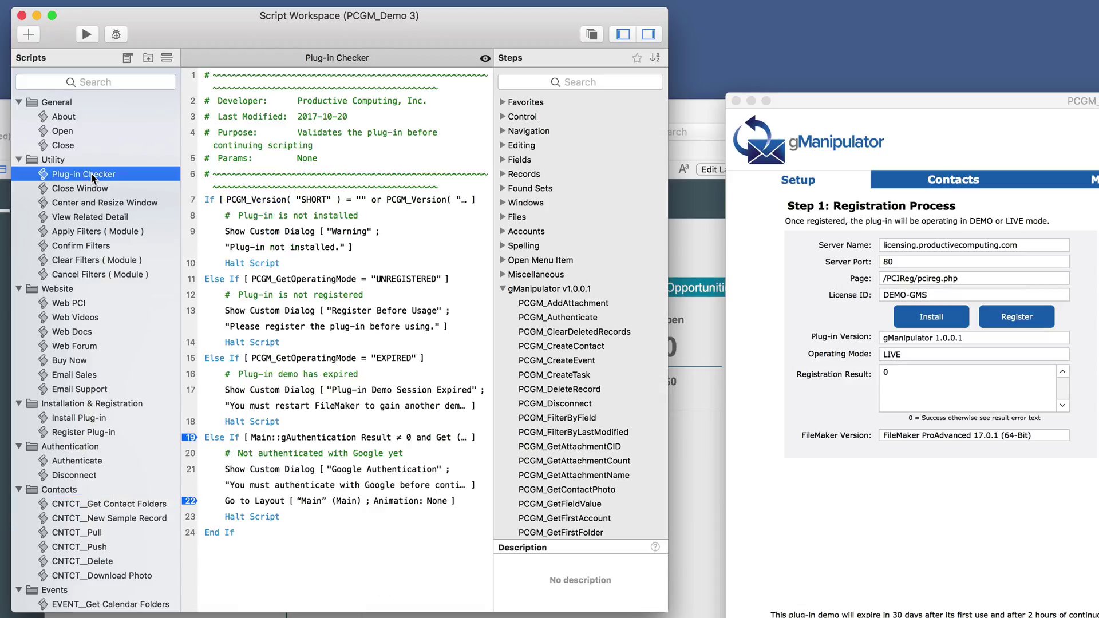
super+click(105, 503)
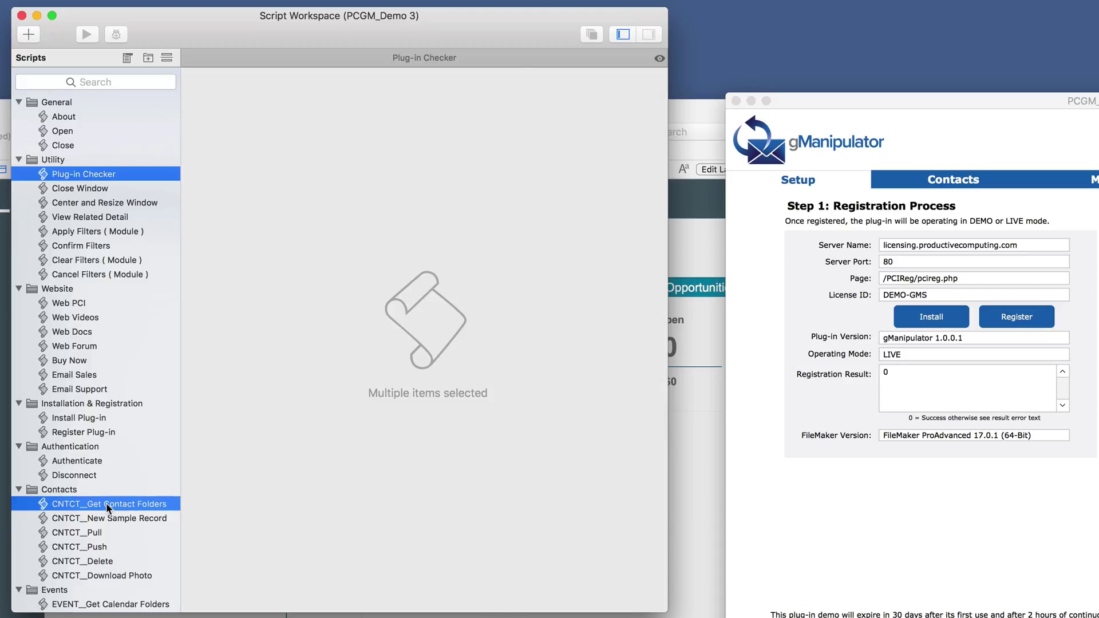
super+click(91, 531)
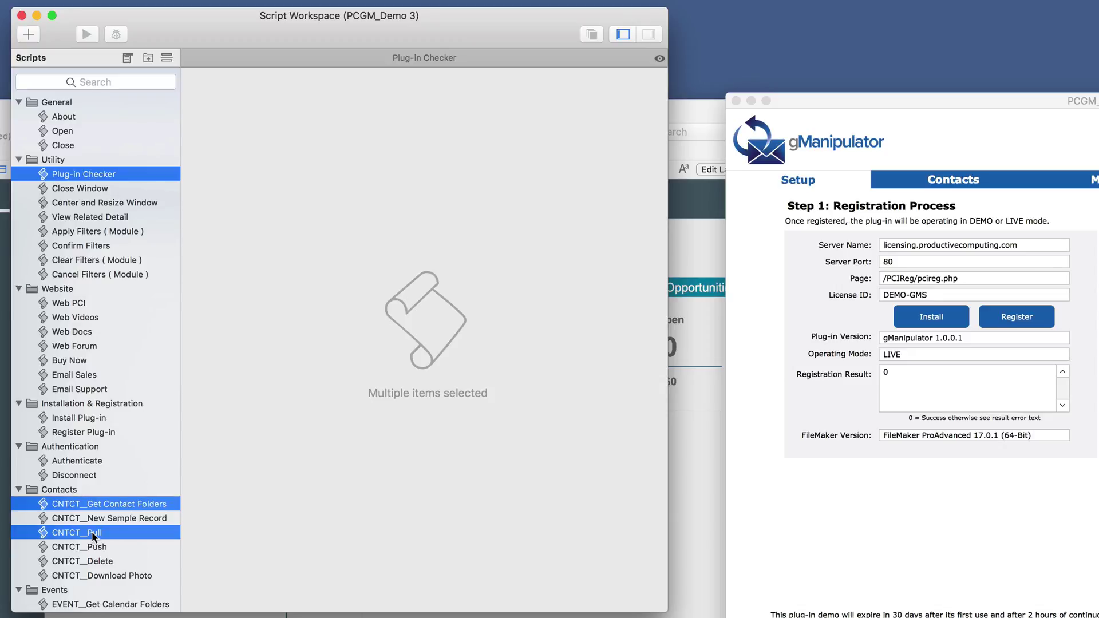
click(22, 15)
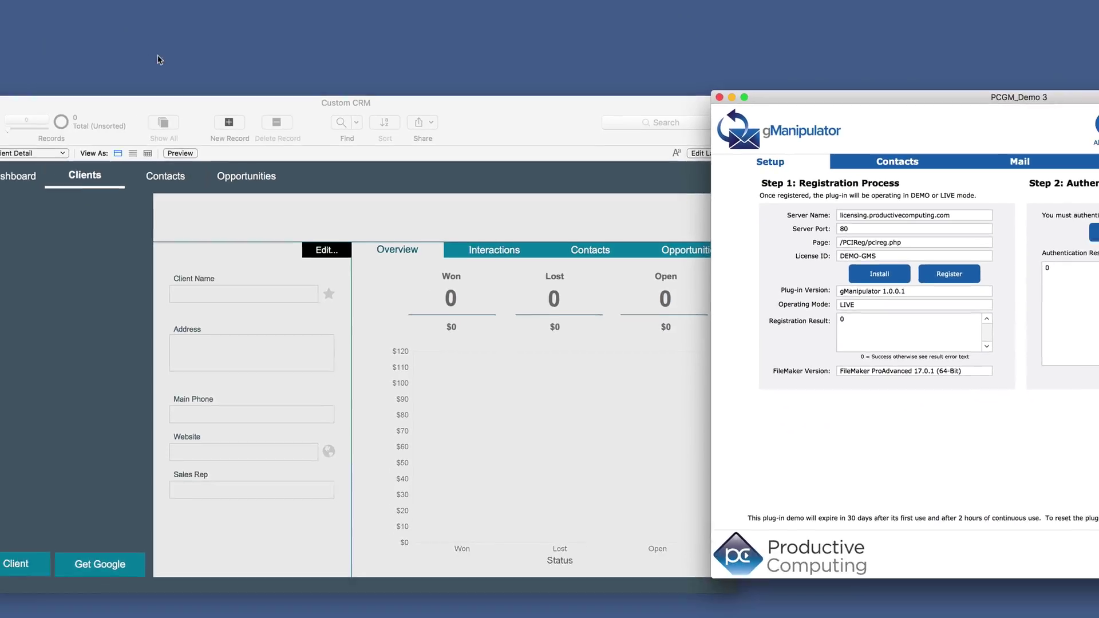
click(172, 105)
Step: Paste the three copied scripts into Custom CRM's Script Workspace
key(super+shift+s)
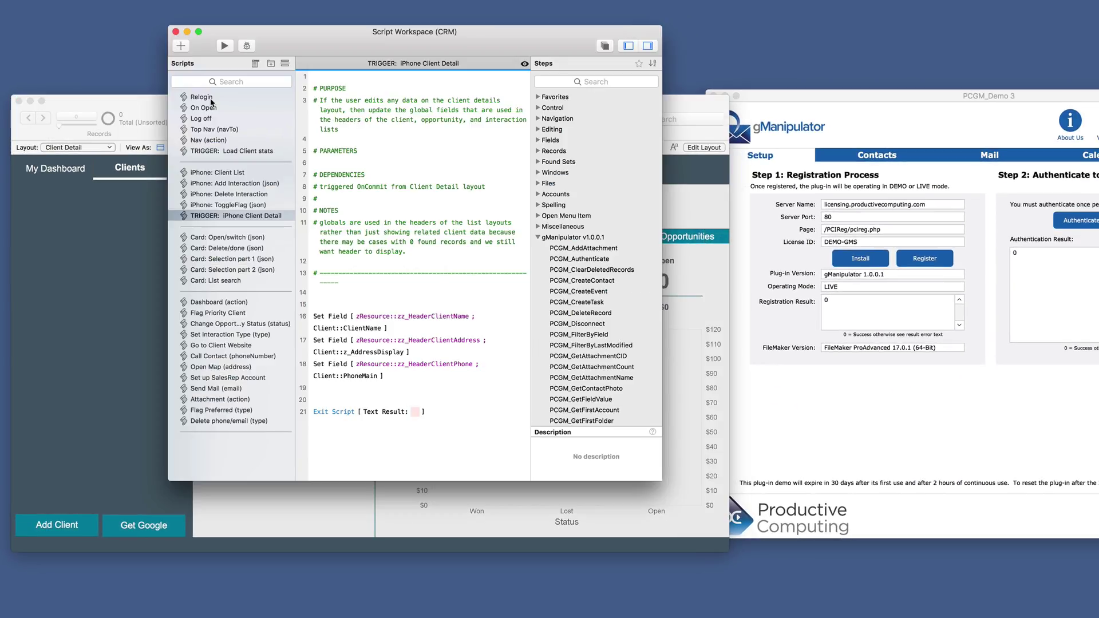
click(231, 442)
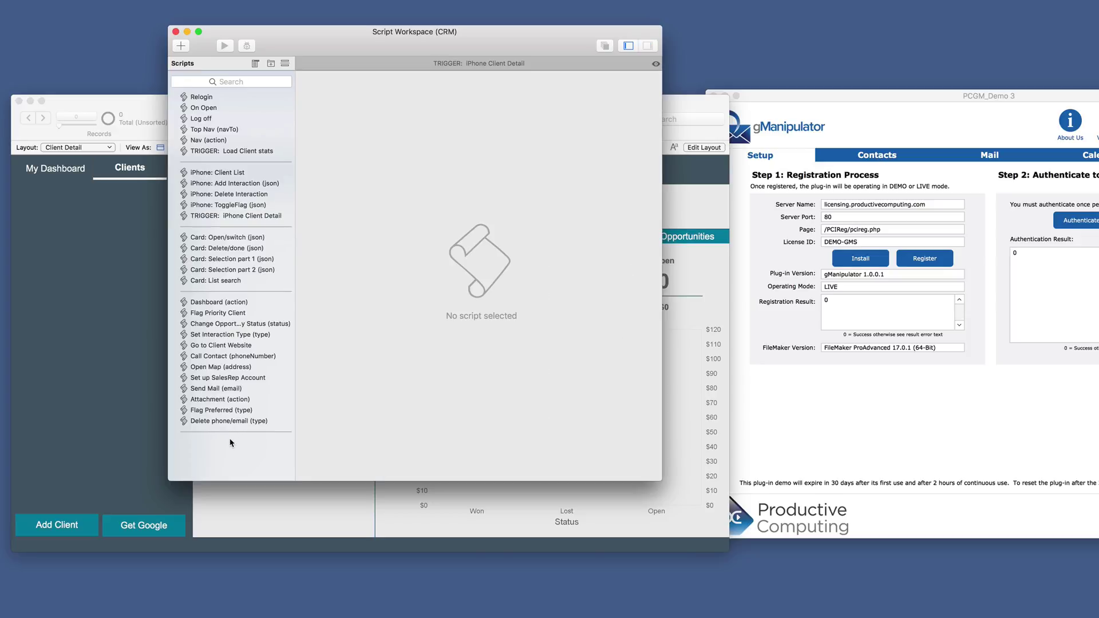
key(super+v)
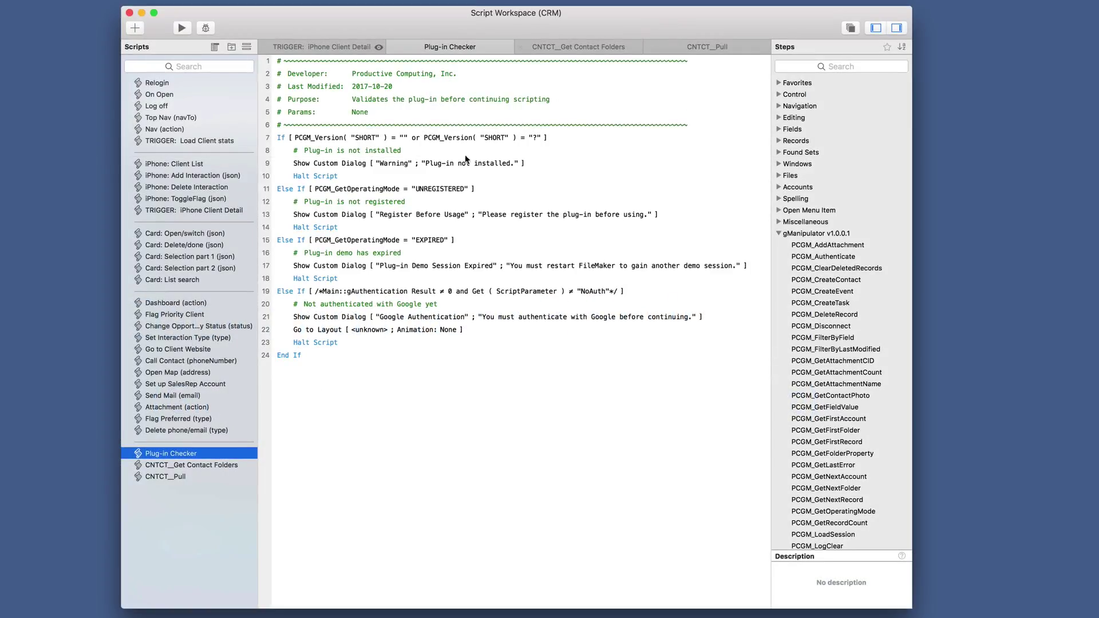
Step: Review the pasted Plug-in Checker, CNTCT__Get Contact Folders and CNTCT__Pull script steps
click(285, 290)
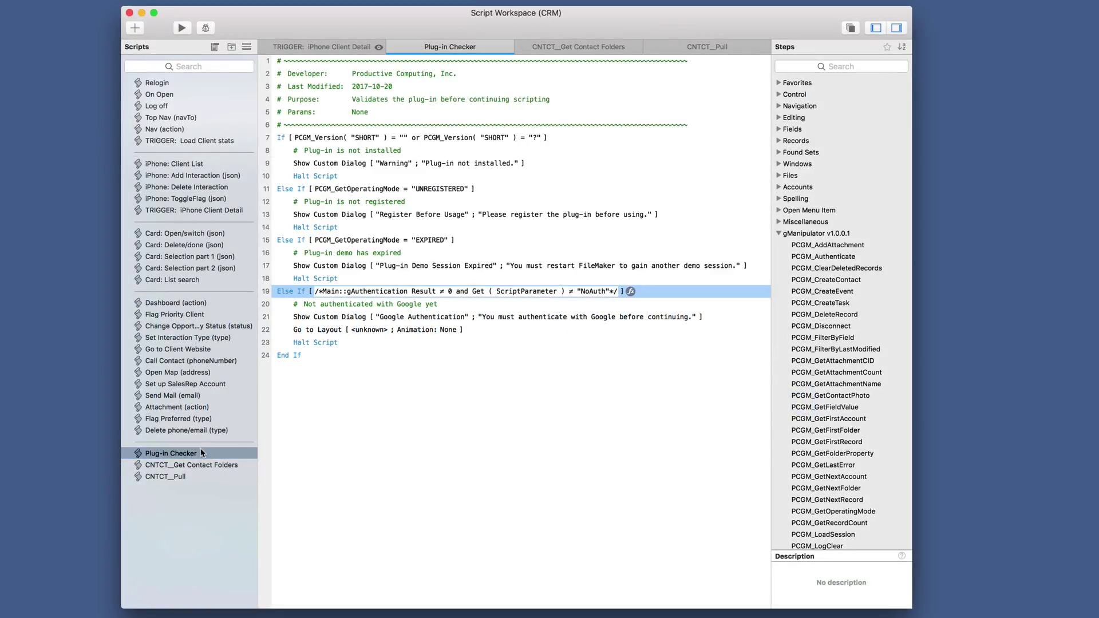
click(189, 468)
click(189, 466)
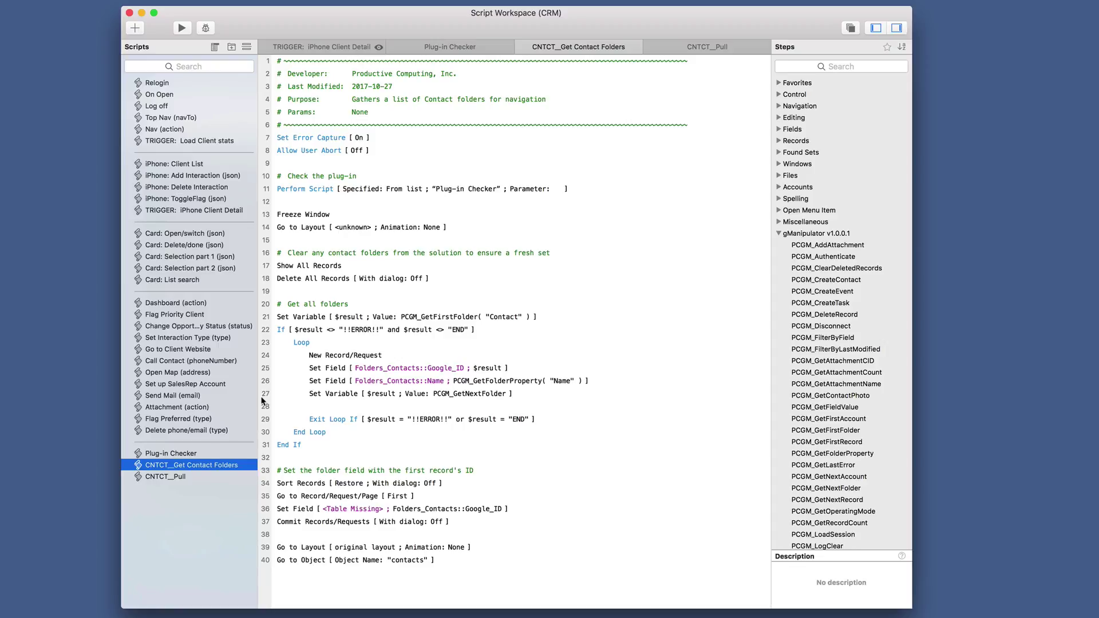
click(295, 229)
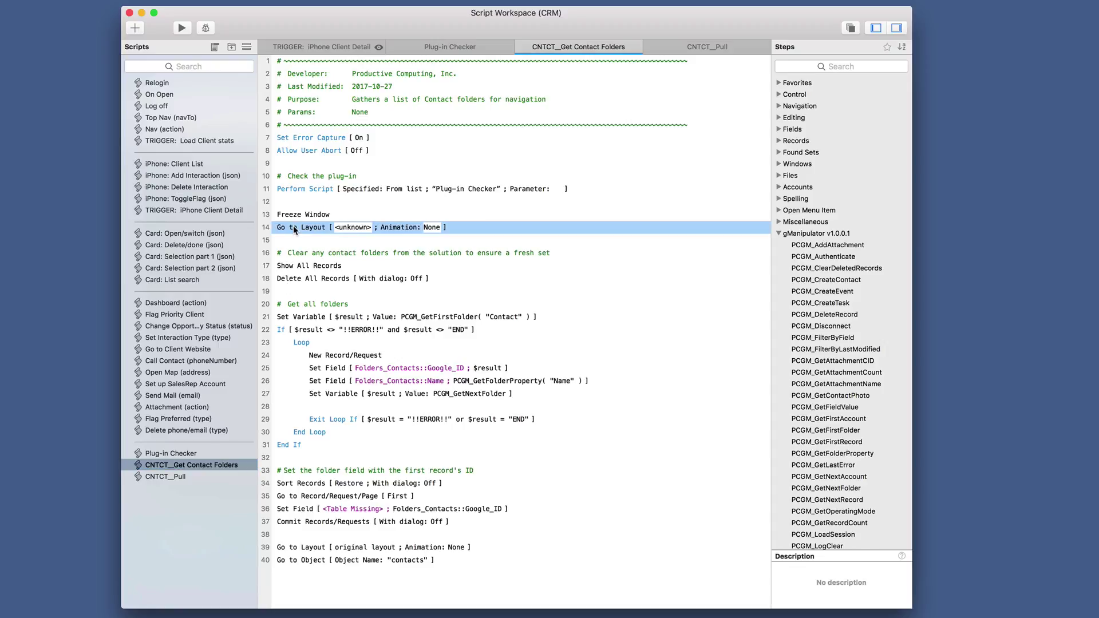
click(165, 476)
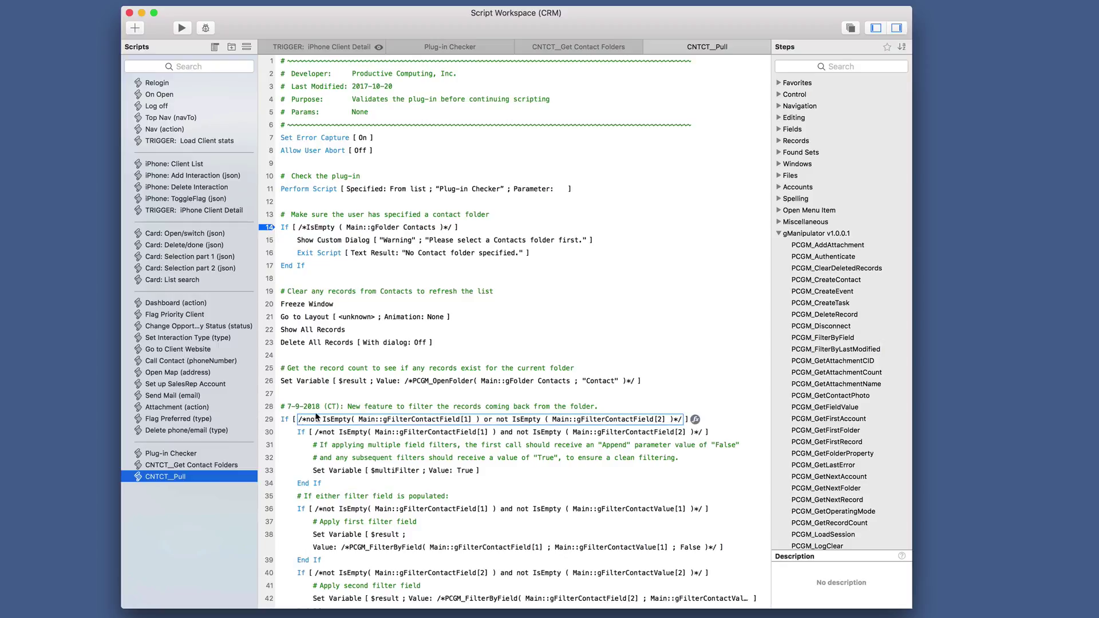
scroll(321, 412, down, 10)
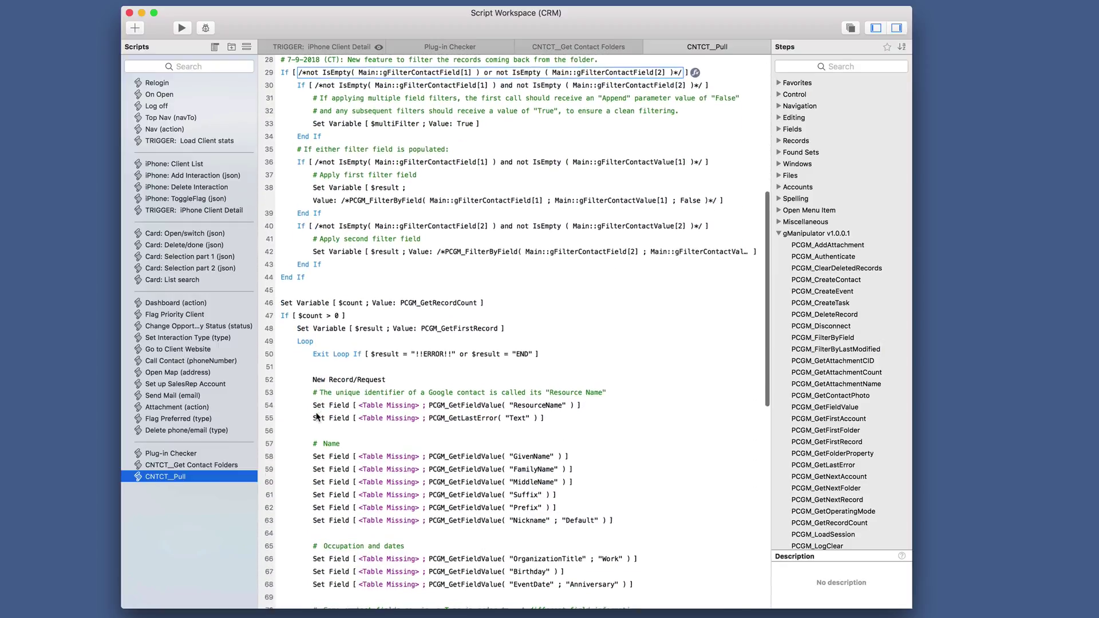
click(336, 395)
click(335, 406)
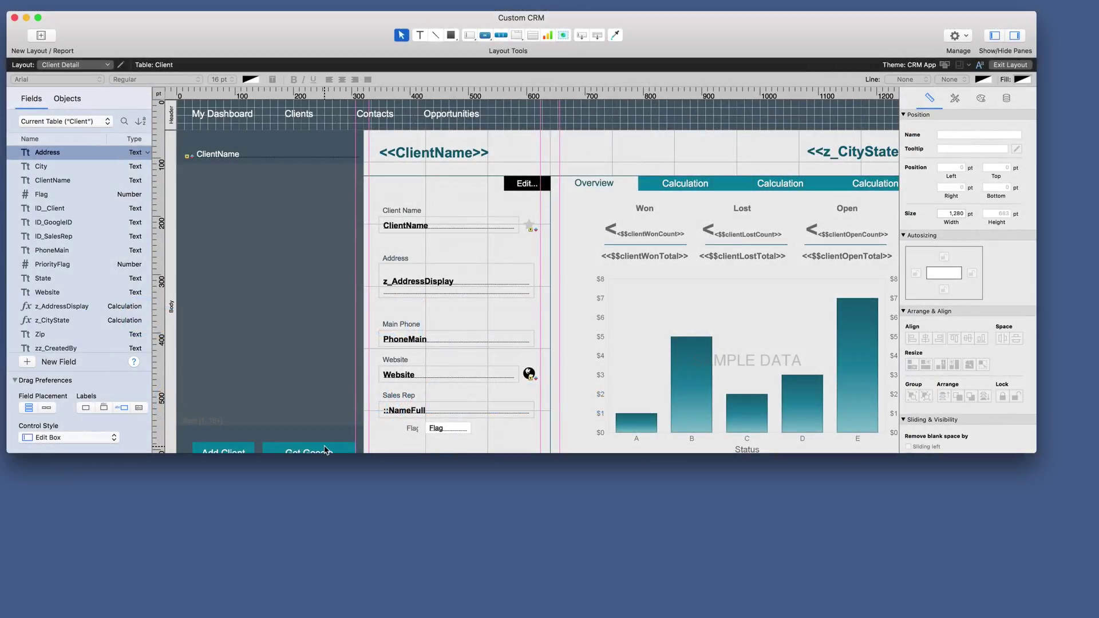
Step: Confirm the Get Google button performs CNTCT__Pull, then return to Browse mode
double_click(325, 450)
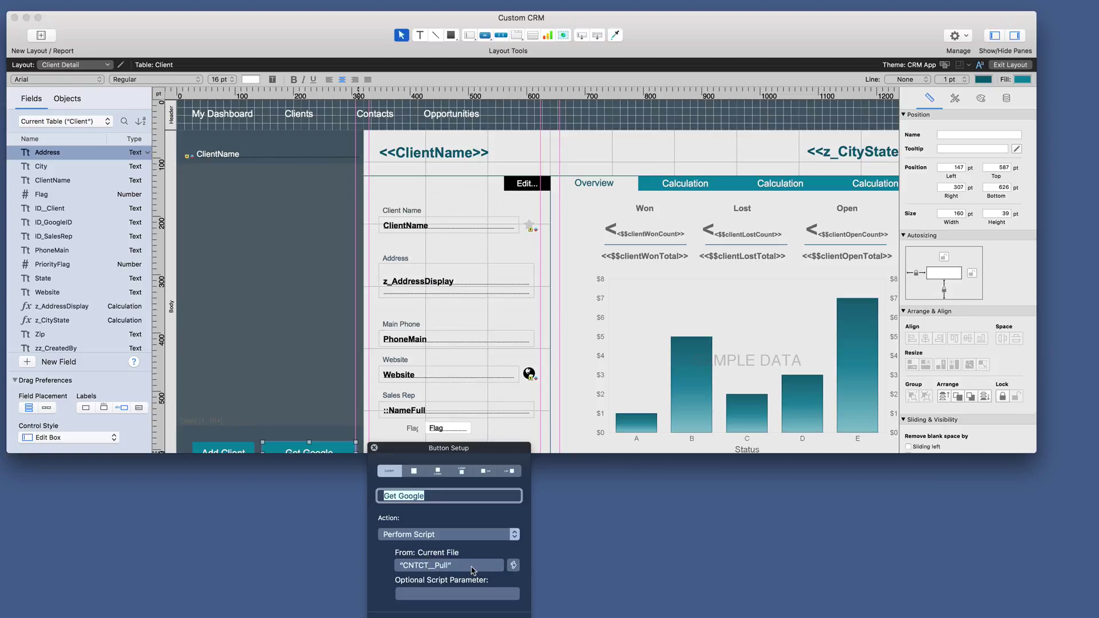
click(513, 565)
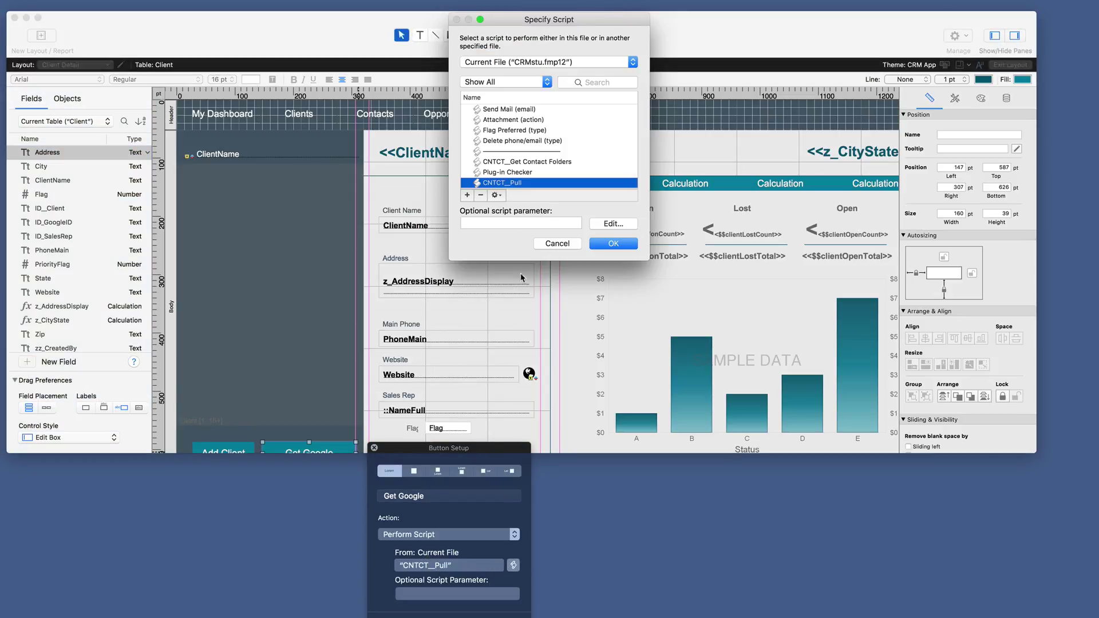
scroll(514, 179, down, 1)
click(557, 243)
click(374, 448)
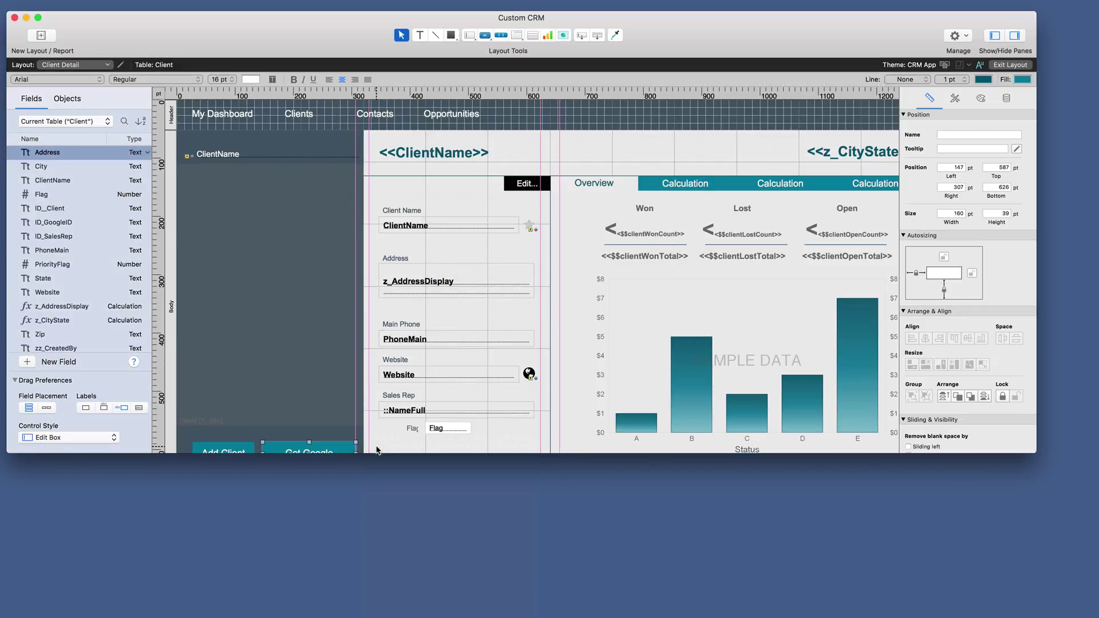
key(super+b)
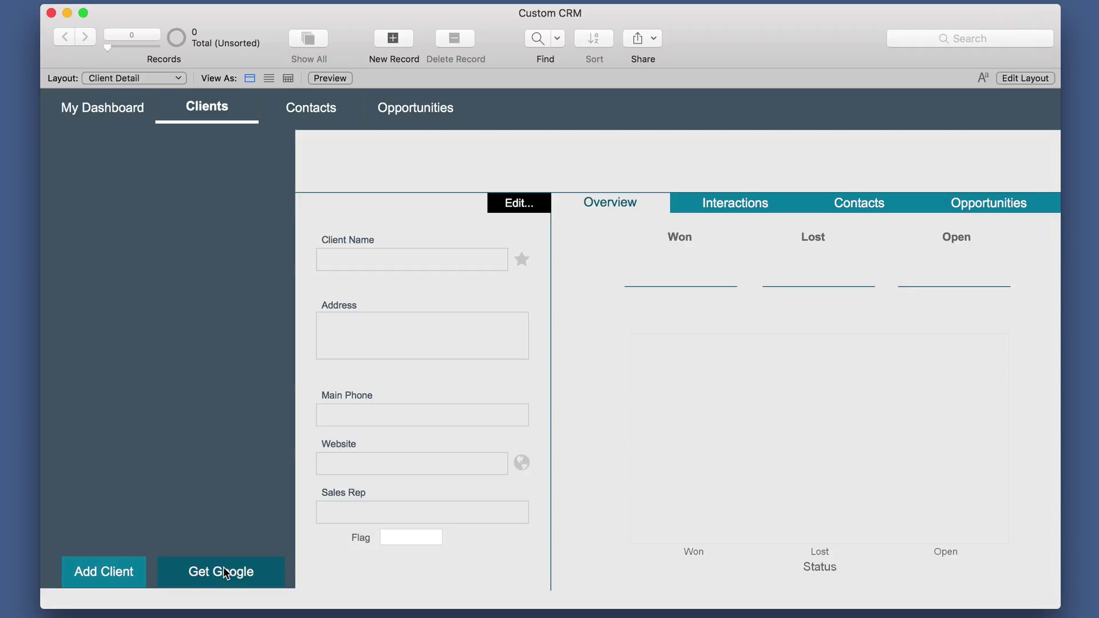
Step: Run Get Google to import 51 client records, then show the Google Contacts tab
click(225, 572)
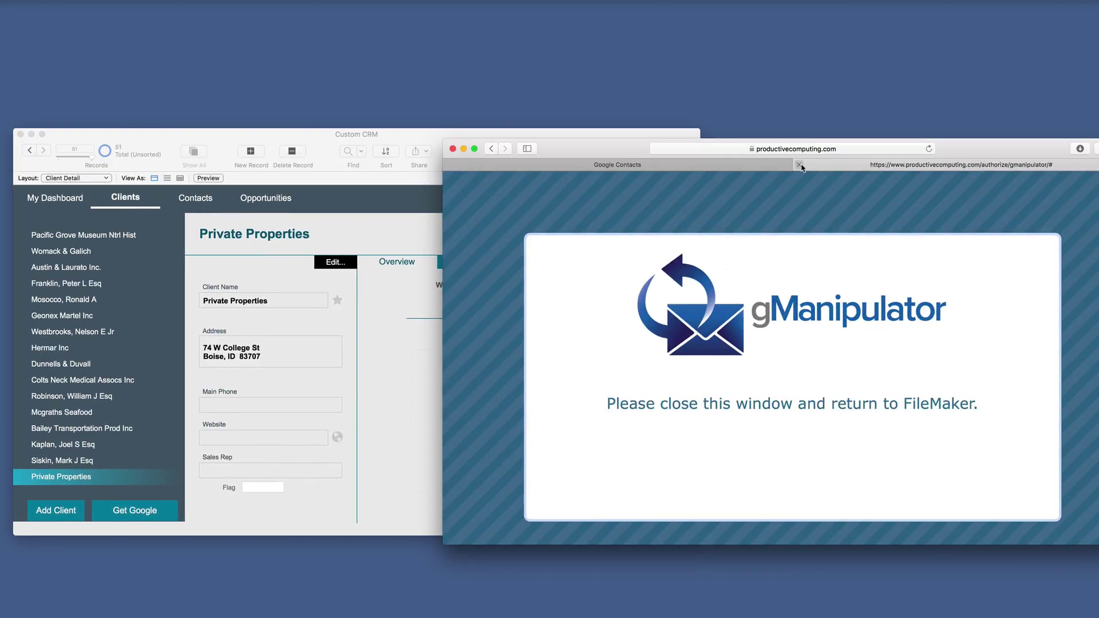
click(799, 165)
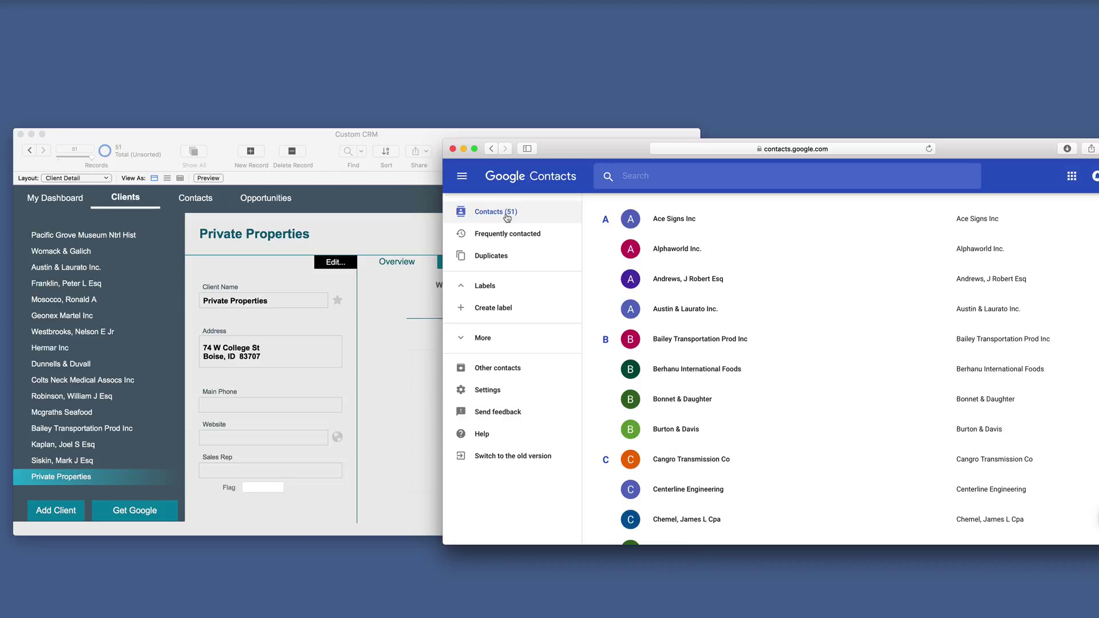
drag(579, 152, 686, 142)
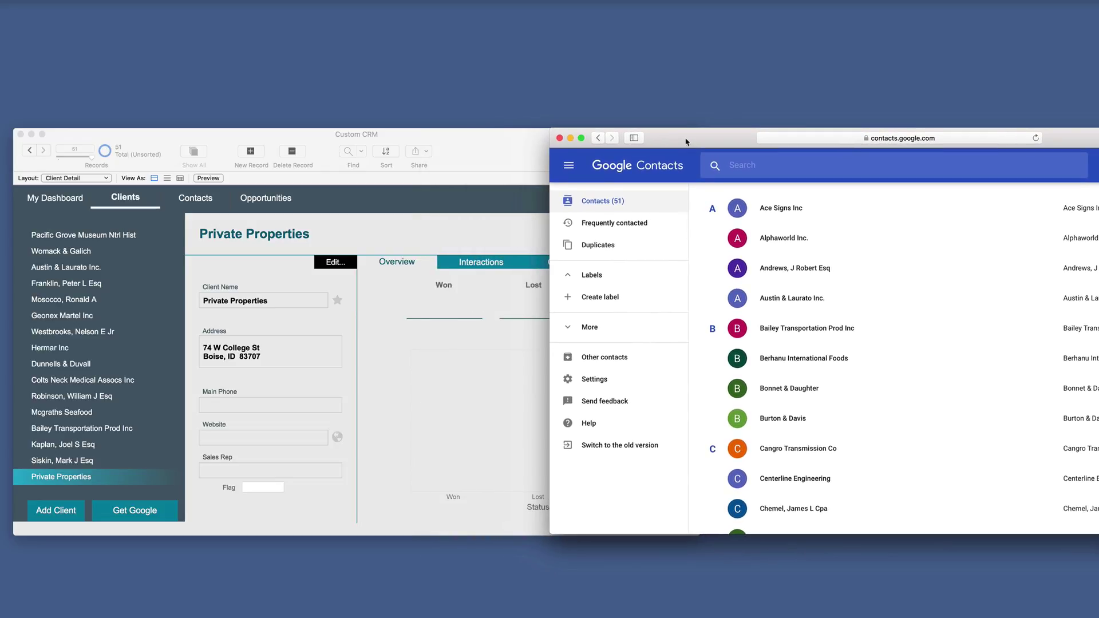
click(783, 167)
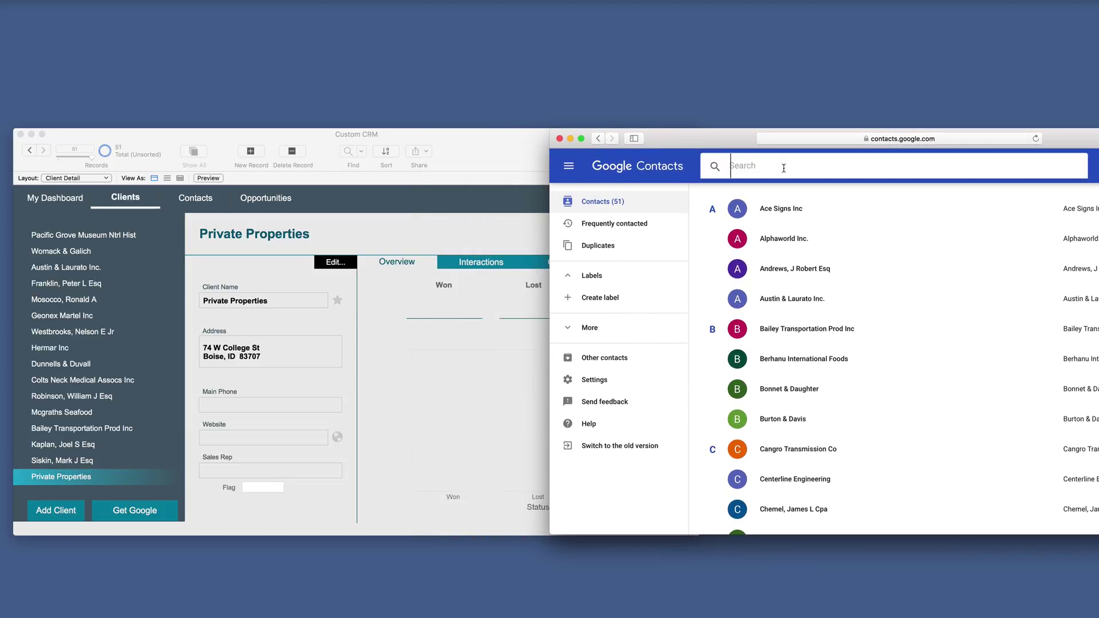
text(private properties)
key(Return)
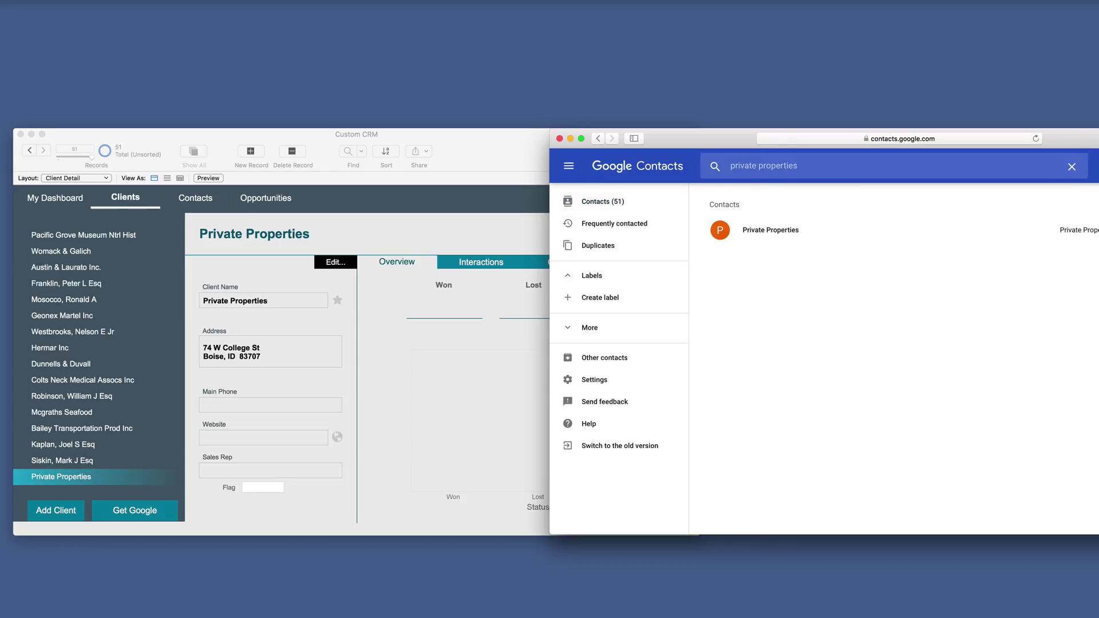
click(770, 232)
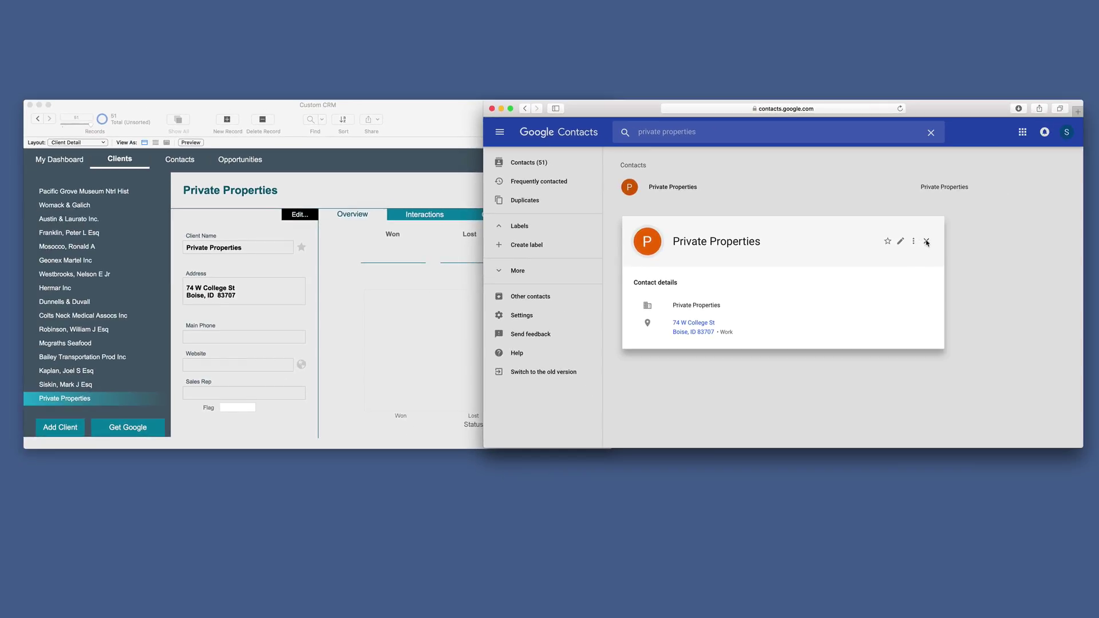
click(923, 244)
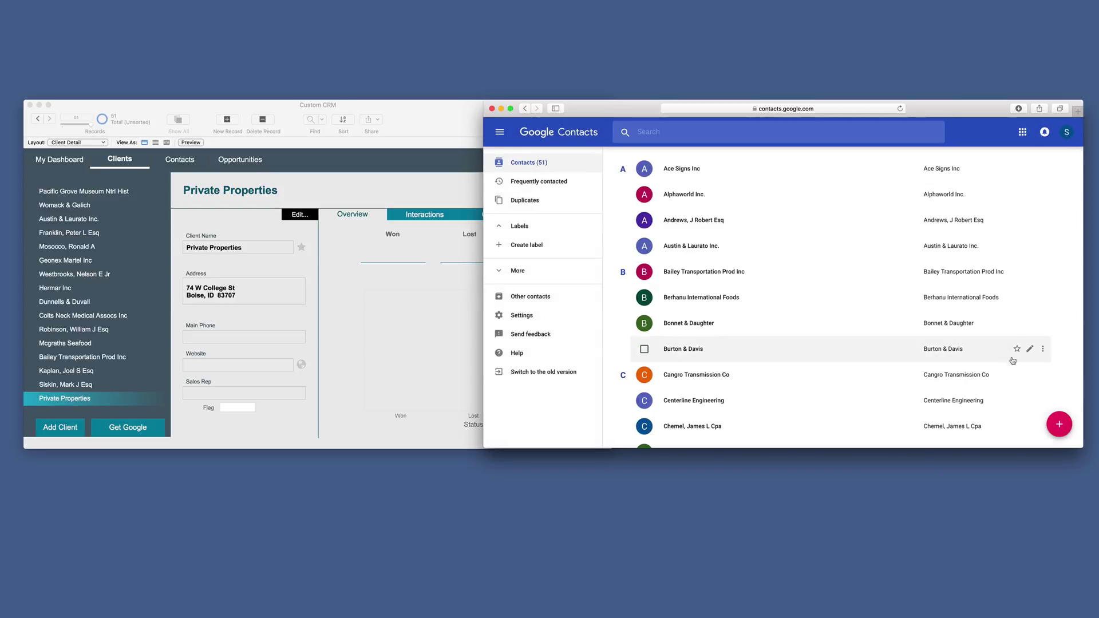
Step: Create Google contact company 'AAAA Supercharged company', then re-run Get Google for 52 client records
click(1058, 424)
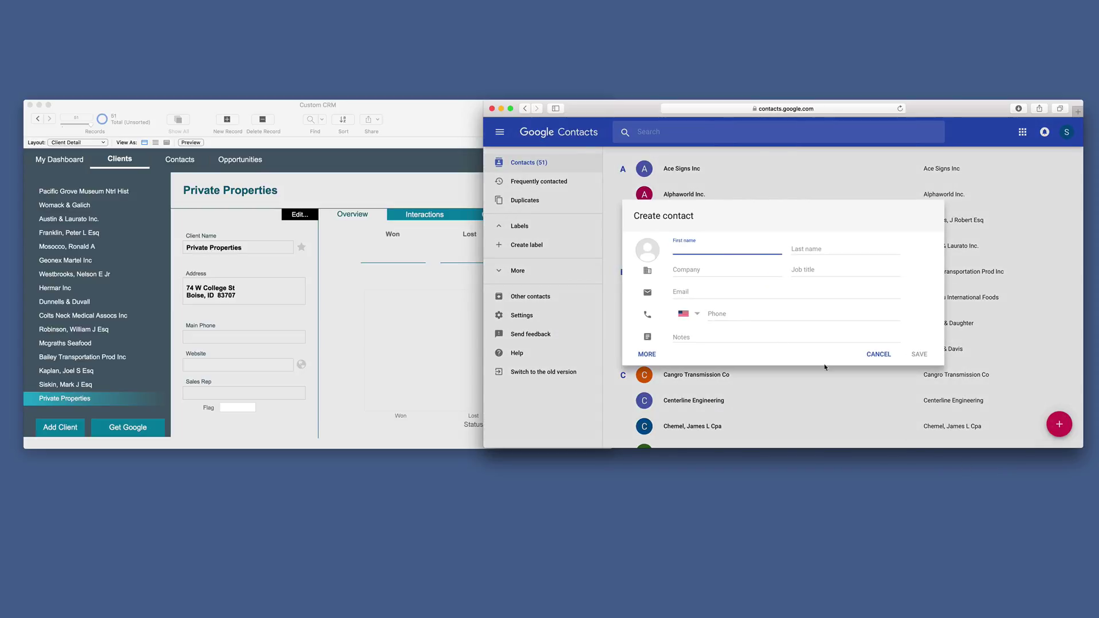
key(Tab)
text(AAAA S)
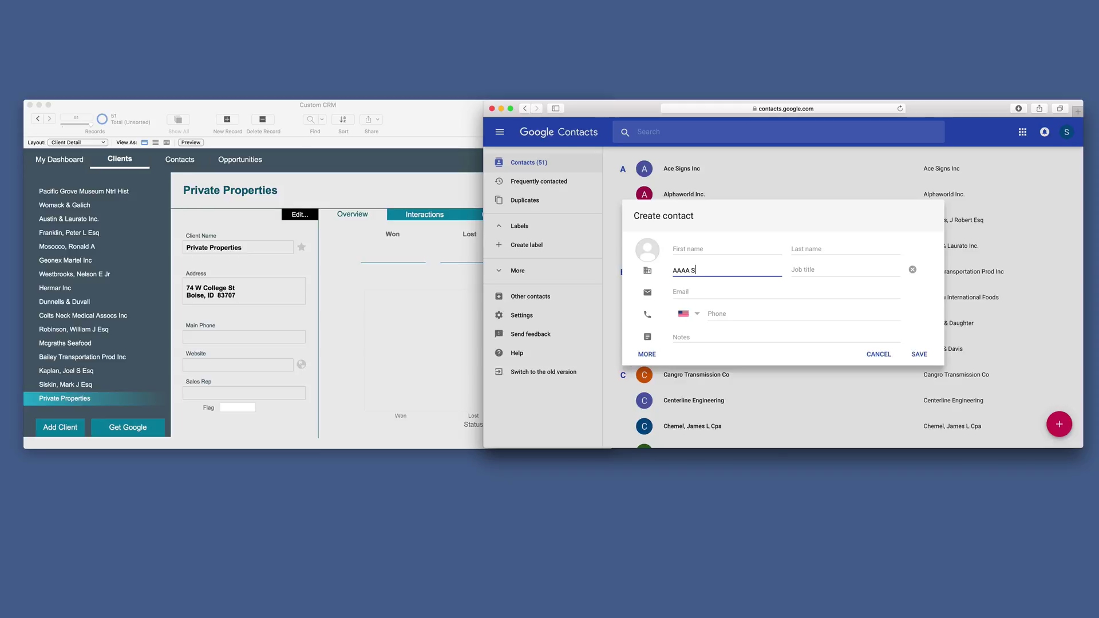
text(upercharged company)
click(919, 355)
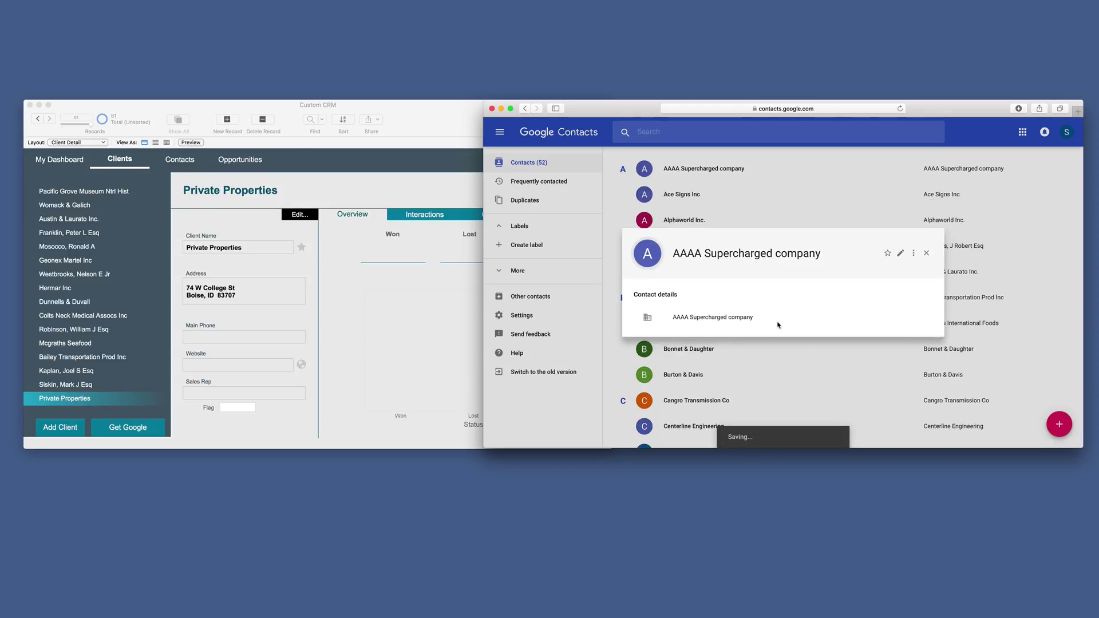
click(924, 253)
click(411, 166)
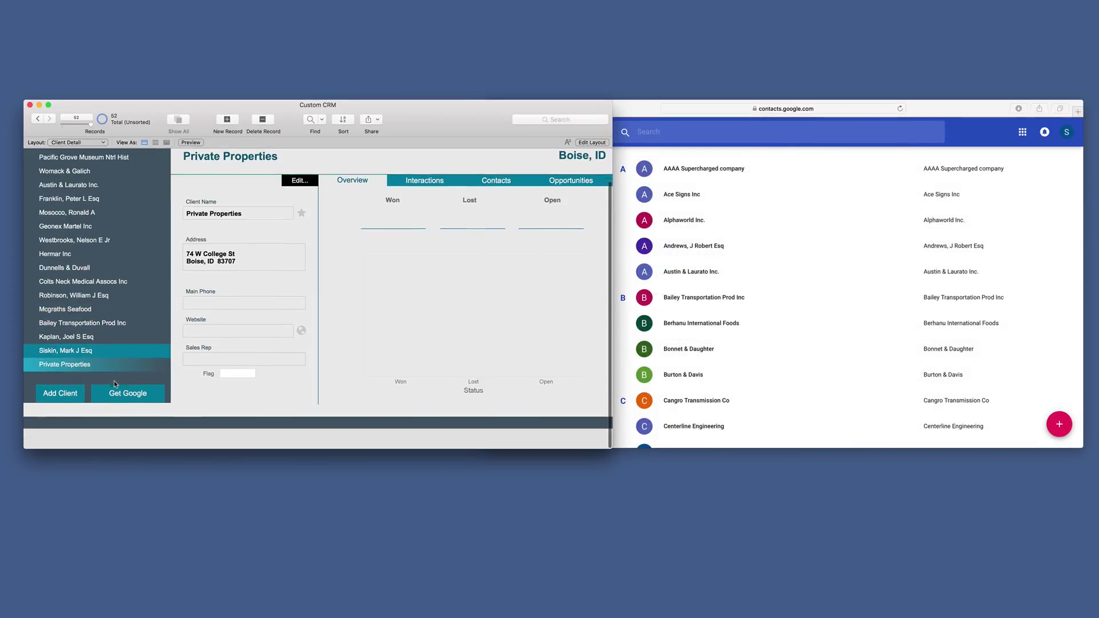
Step: Open the imported AAAA Supercharged company client, then view Marking Devices Pubg Co and Bonnet & Daughter
scroll(104, 355, down, 1)
scroll(103, 355, up, 8)
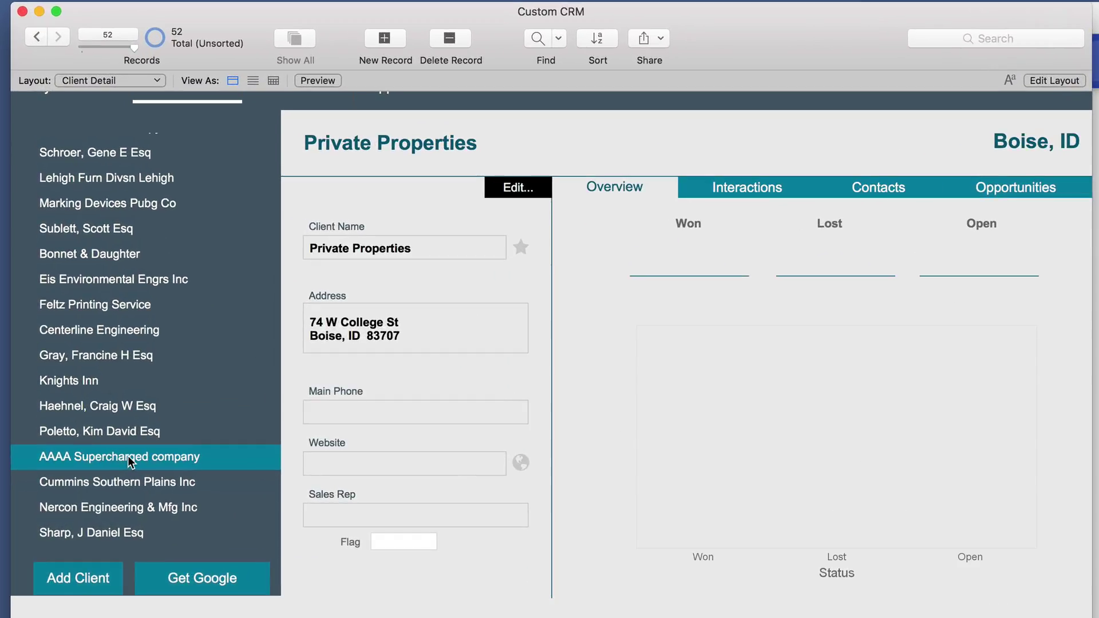
click(99, 395)
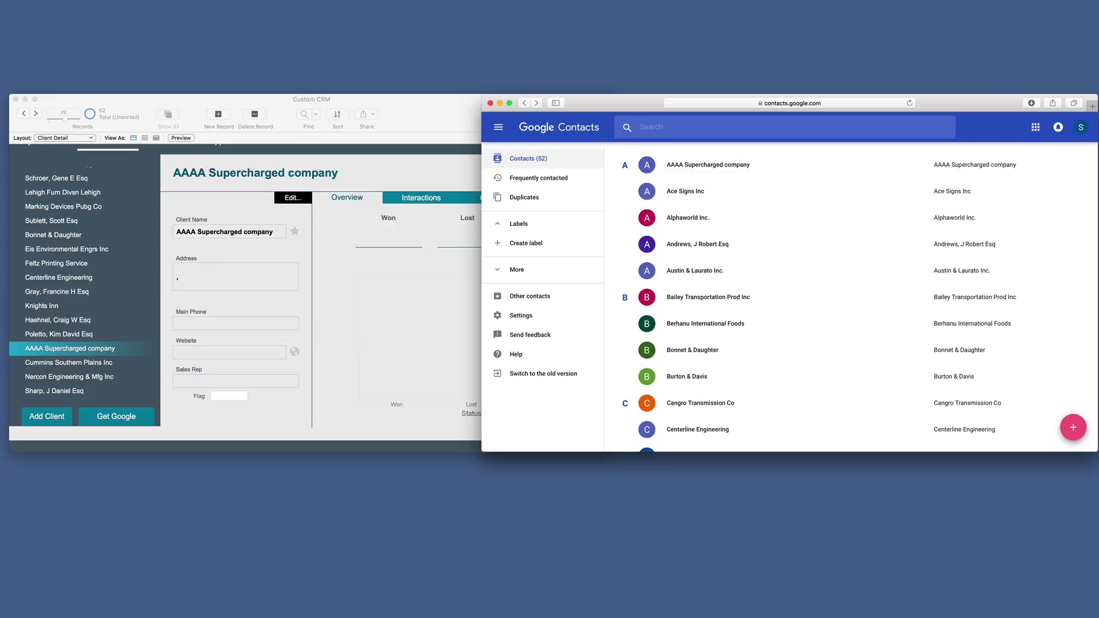
double_click(404, 99)
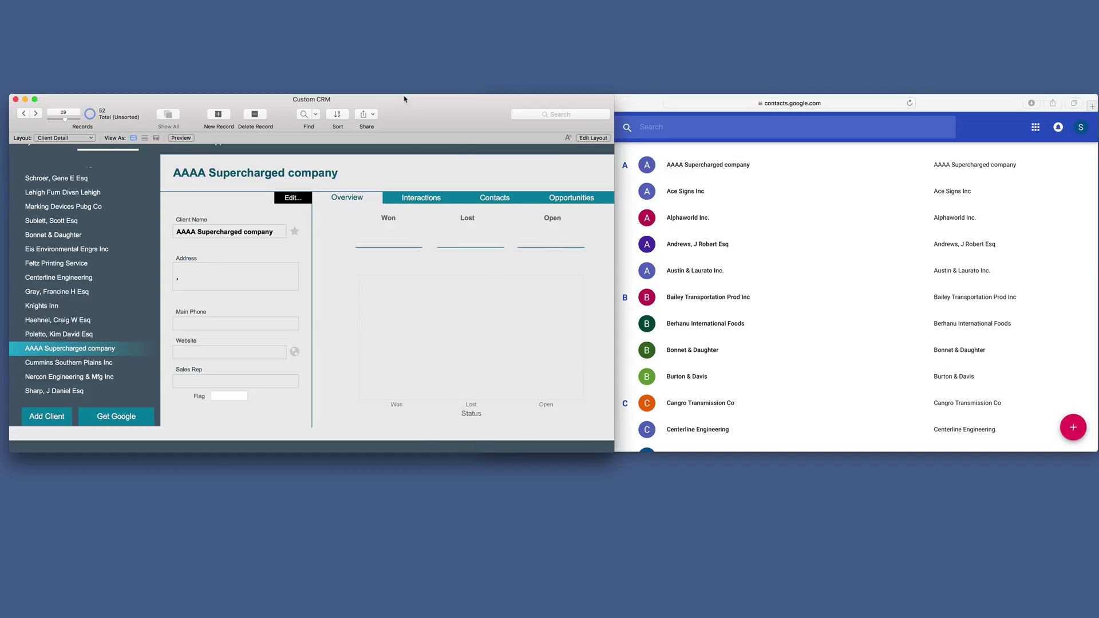
click(75, 207)
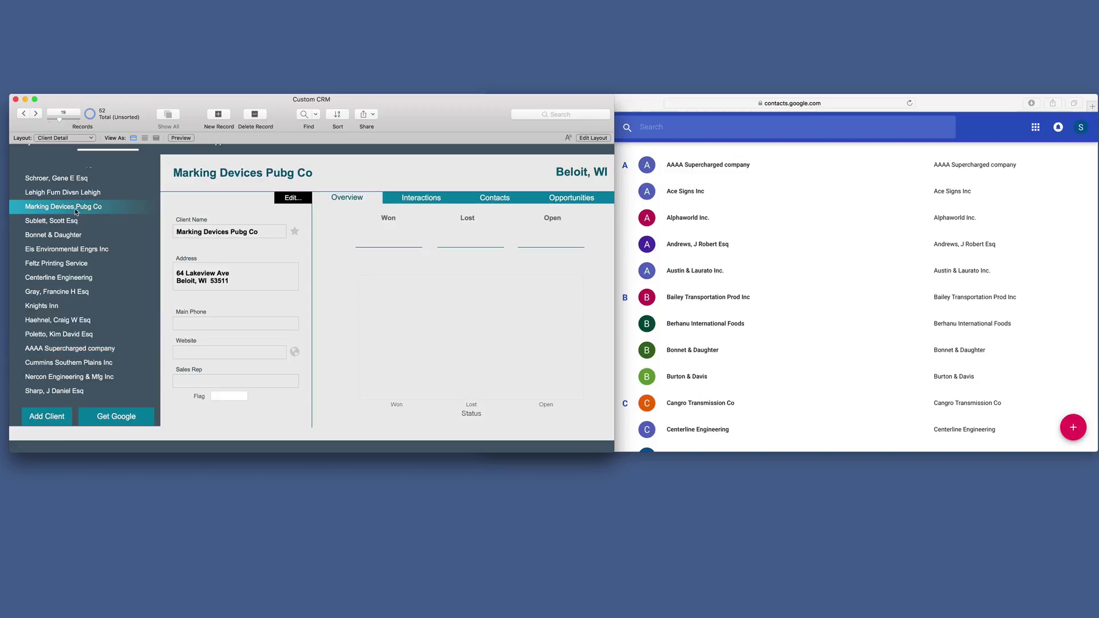
click(56, 234)
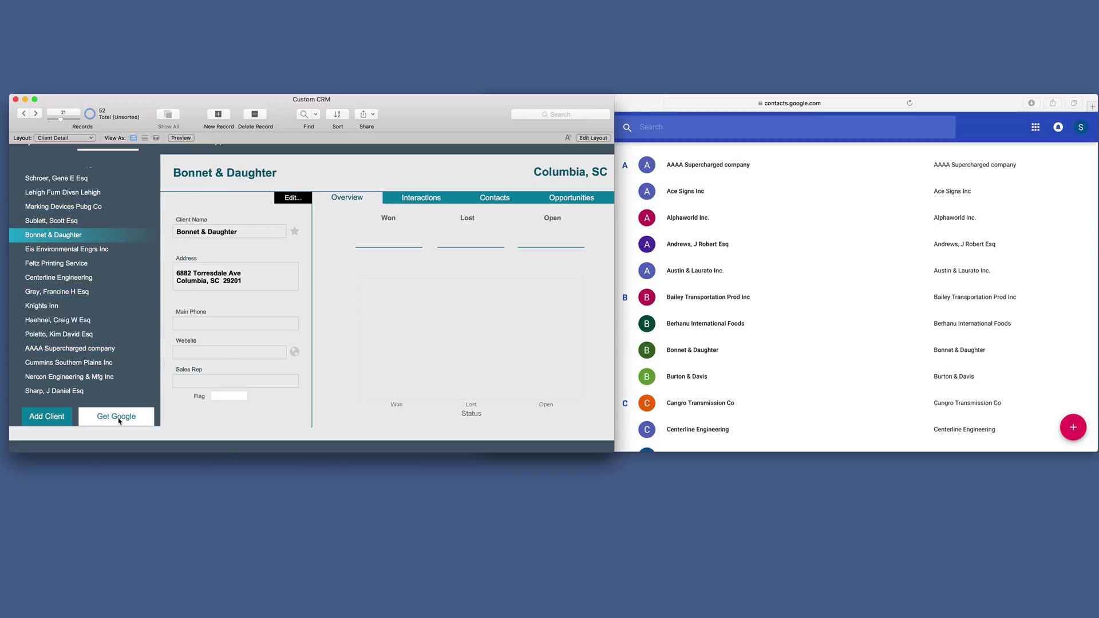